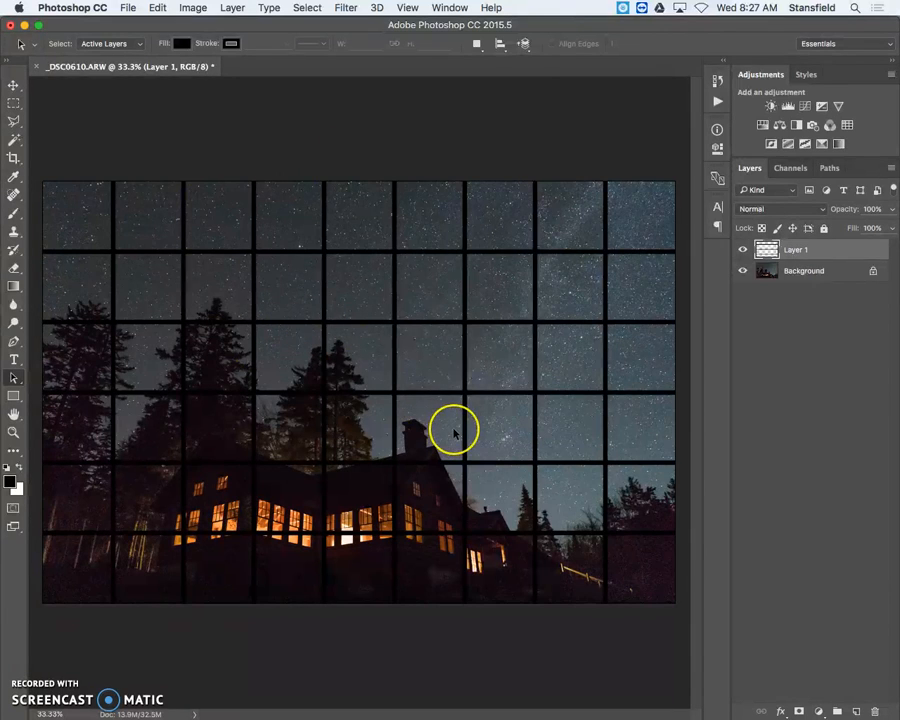
Step: Switch to Chrome and review the grid overlay instructions in the Stack Exchange answer and the Google Docs guide
key(super+Tab)
key(super+shift+Tab)
key(super+Tab)
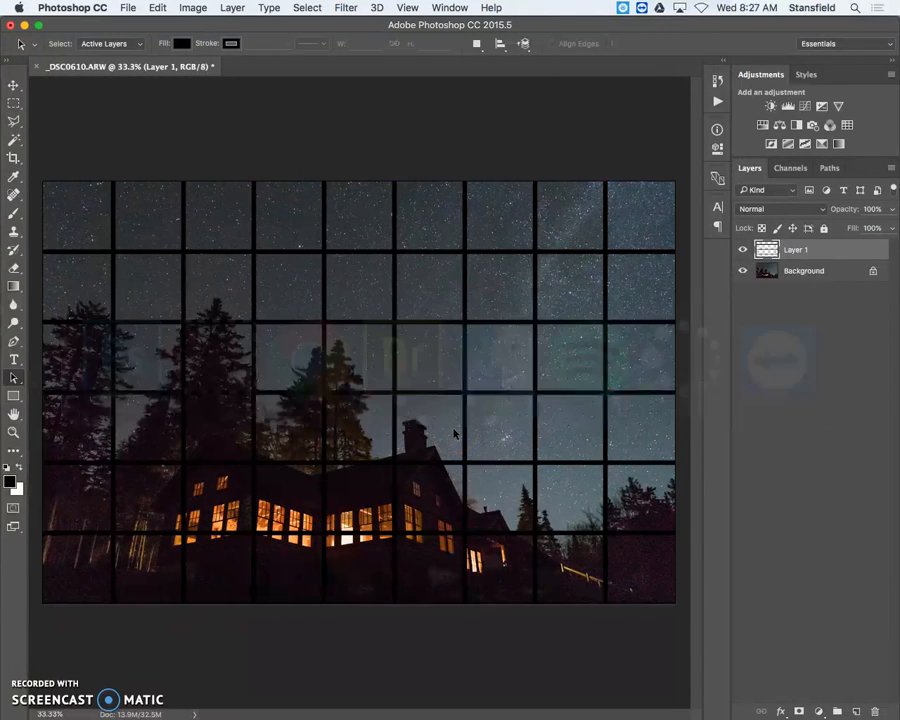
key(super+Tab)
key(super+Tab)
key(super+shift+Tab)
key(super+Tab)
key(super+Tab)
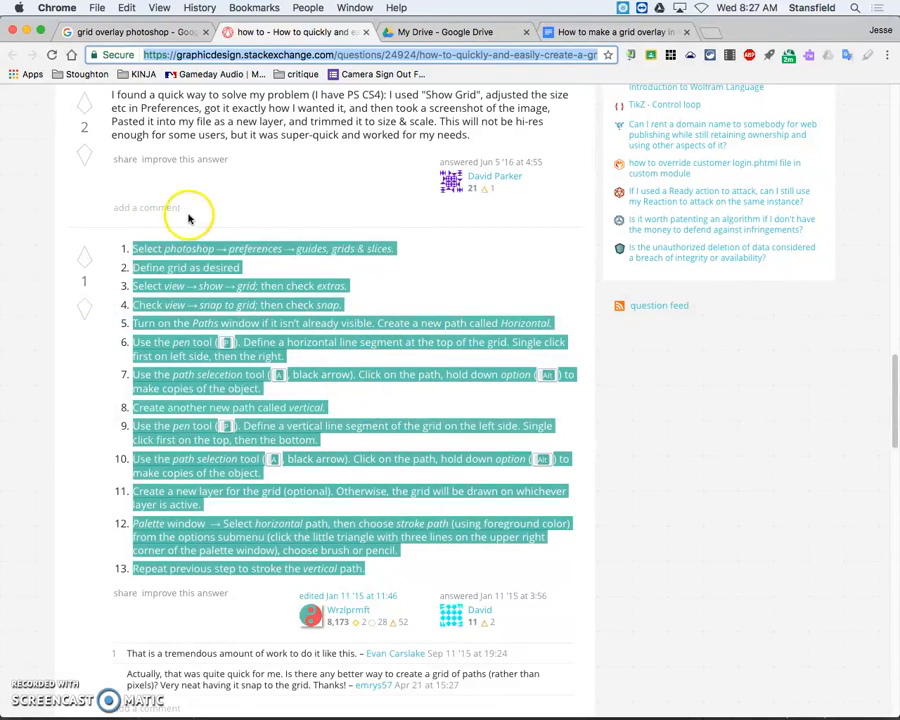
click(186, 36)
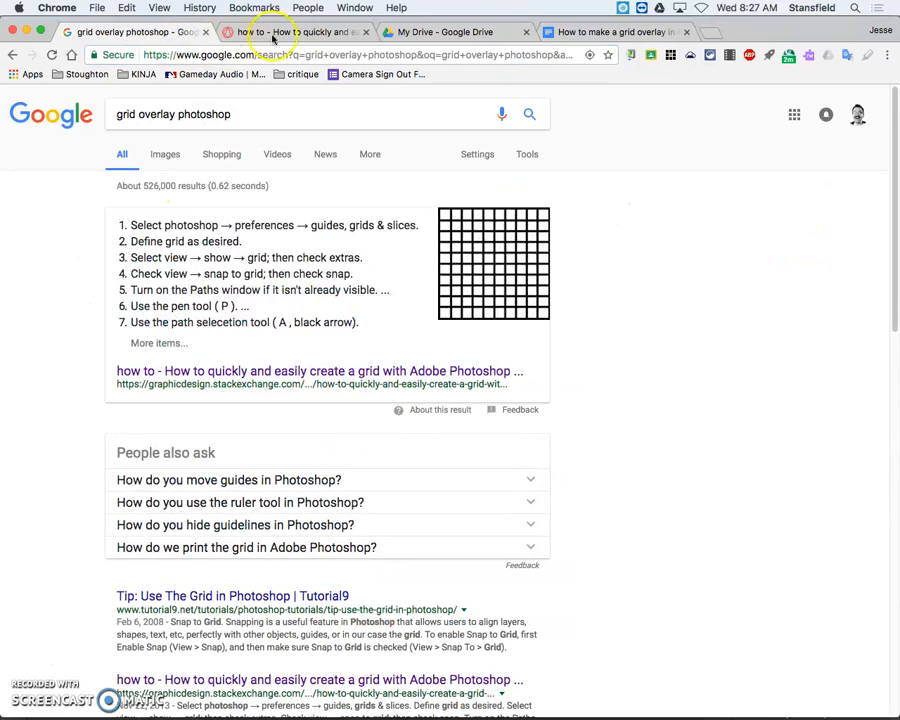
click(297, 32)
scroll(230, 270, up, 15)
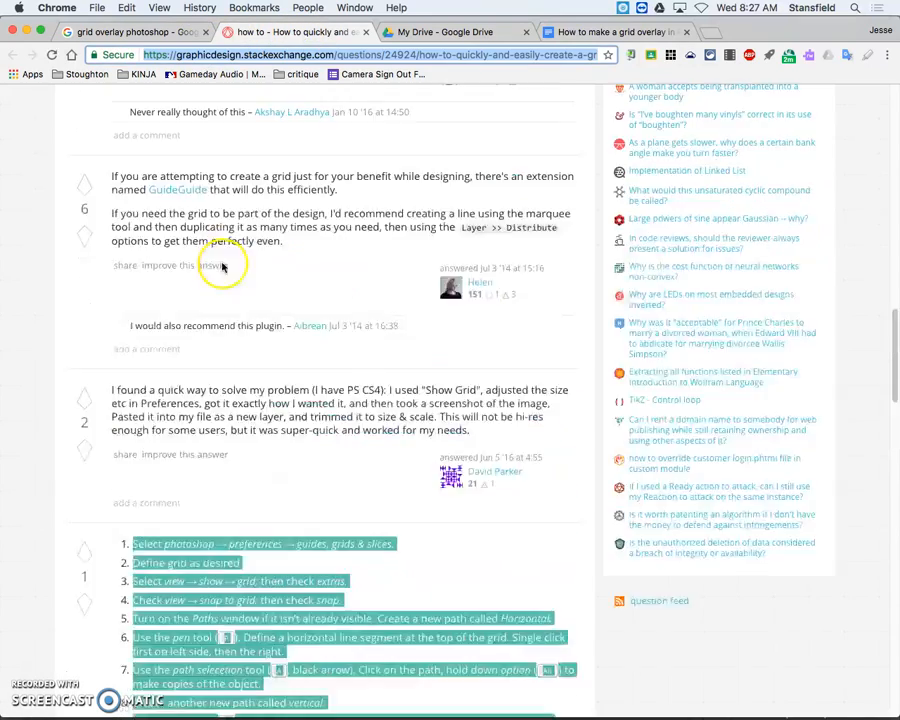
scroll(216, 294, down, 6)
scroll(219, 296, down, 15)
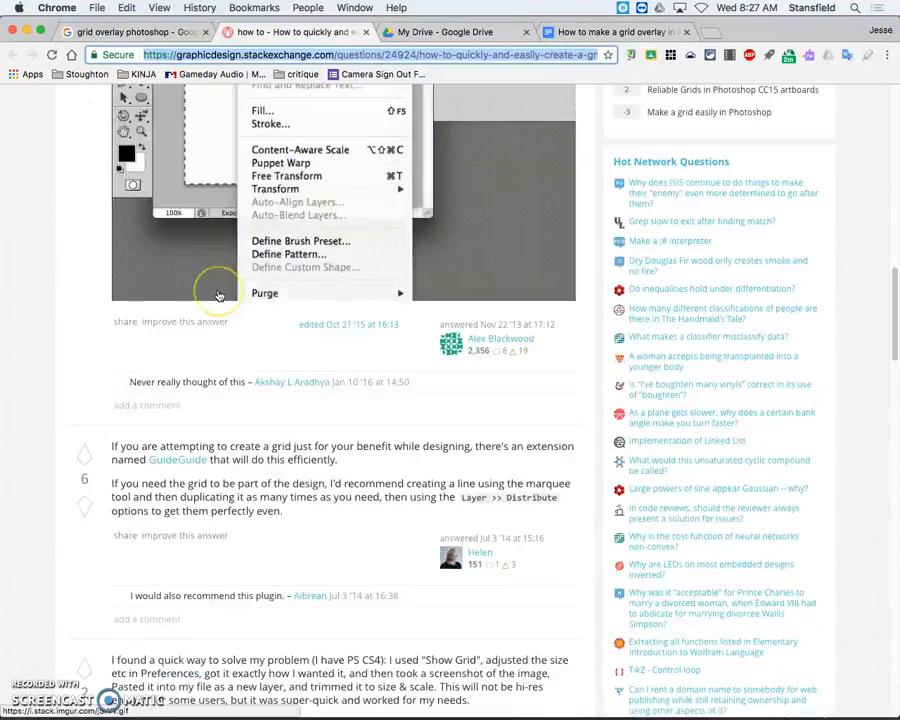
scroll(220, 103, up, 1)
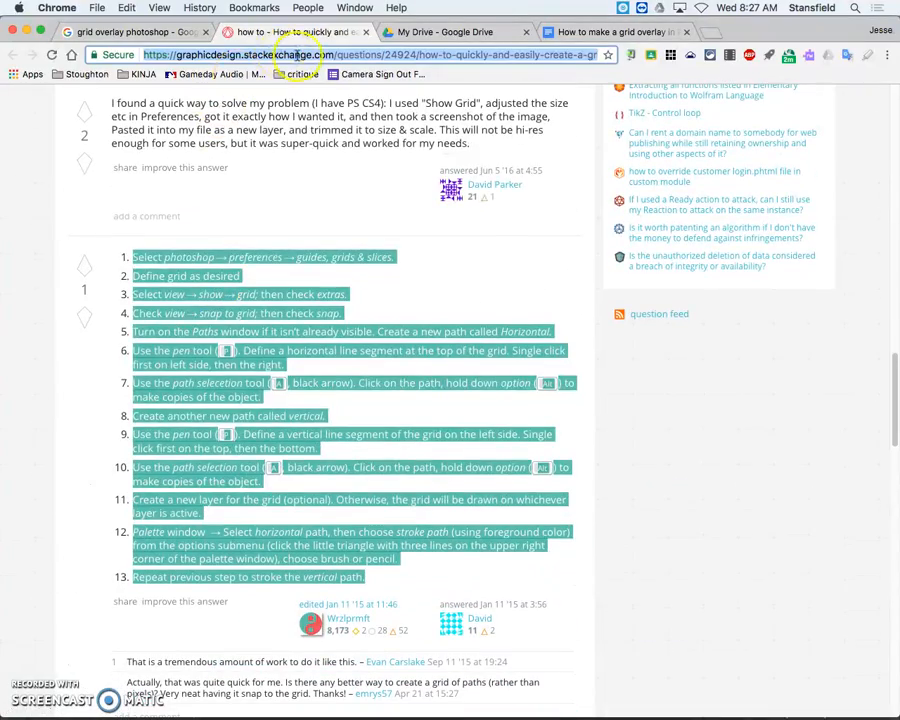
click(437, 290)
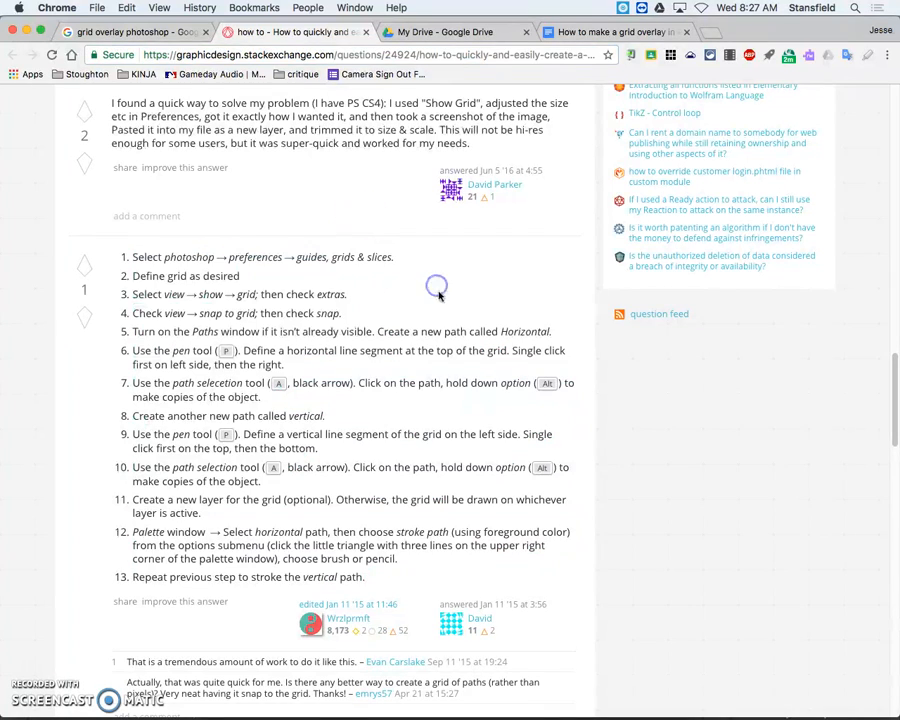
click(617, 33)
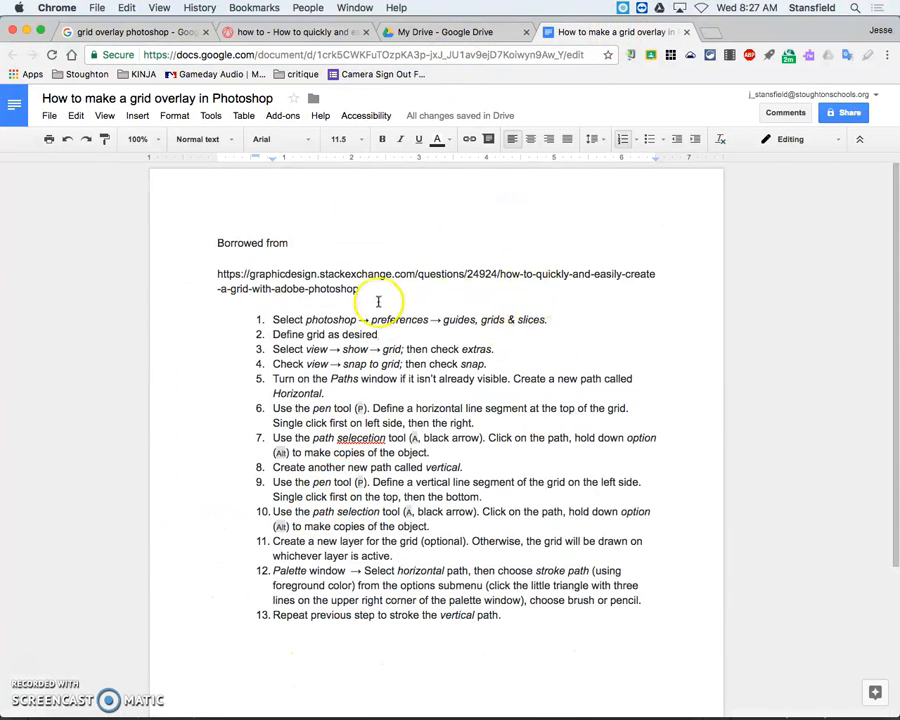
Step: Switch to Photoshop and revert the image to the Open state in its history
key(super+Tab)
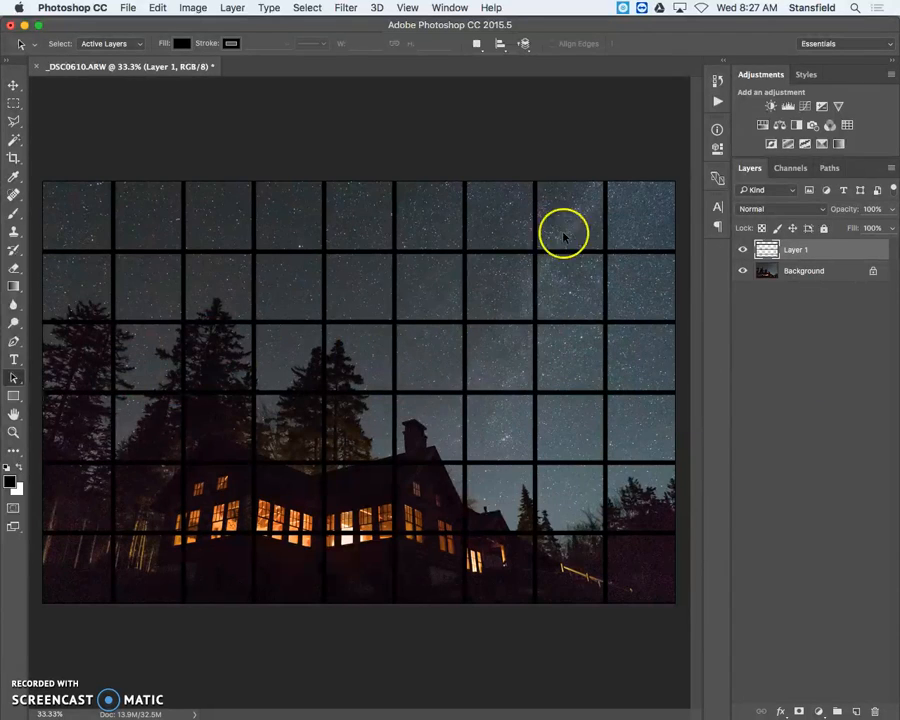
click(717, 80)
click(610, 117)
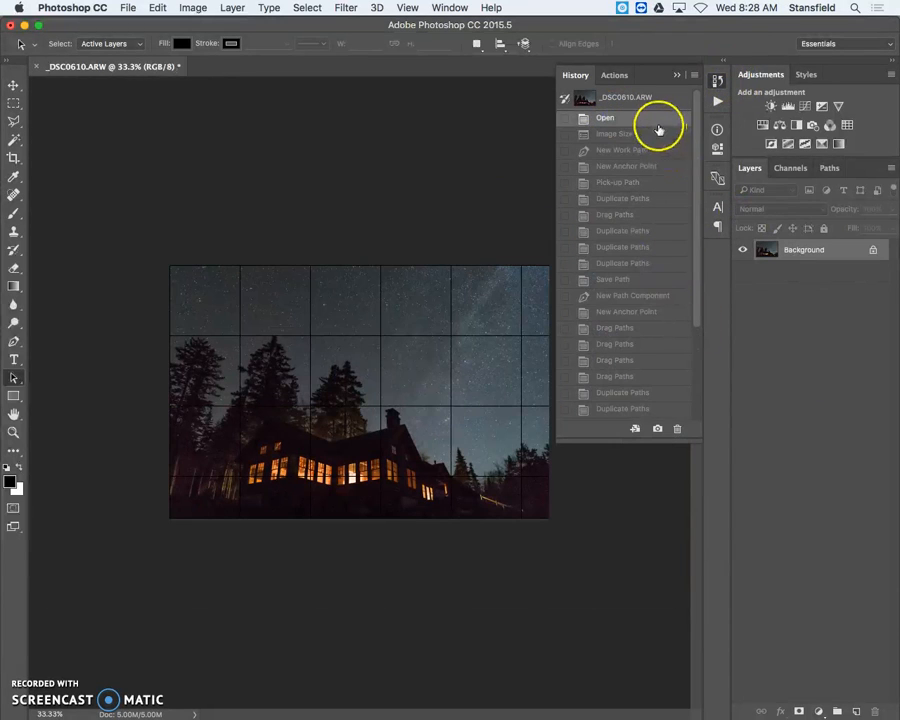
click(717, 81)
click(717, 81)
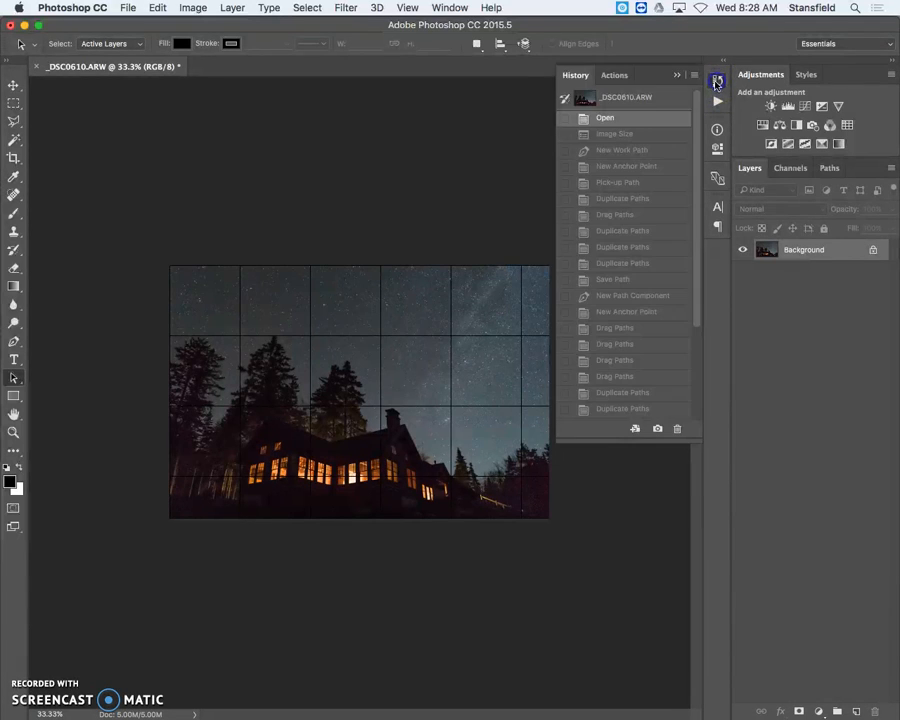
click(381, 89)
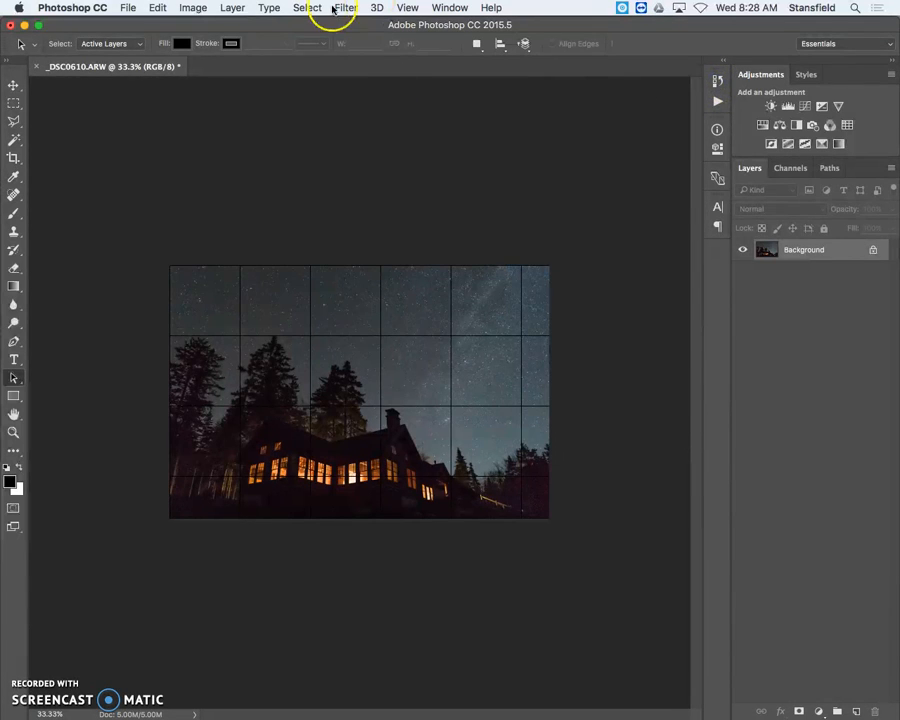
Step: Toggle the grid's visibility off and back on over the photo
click(418, 8)
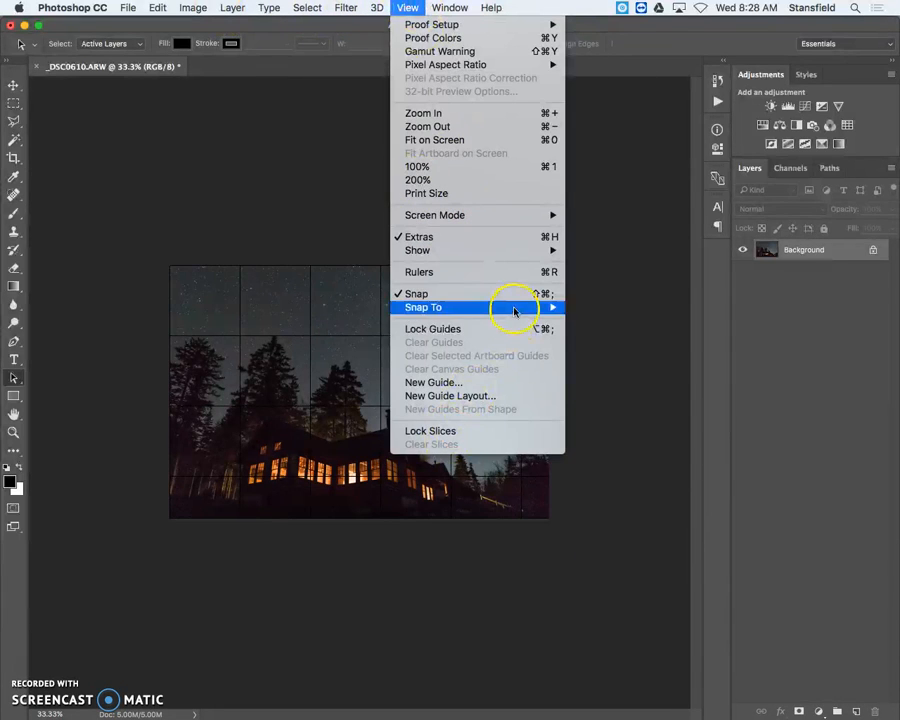
mouse_move(526, 249)
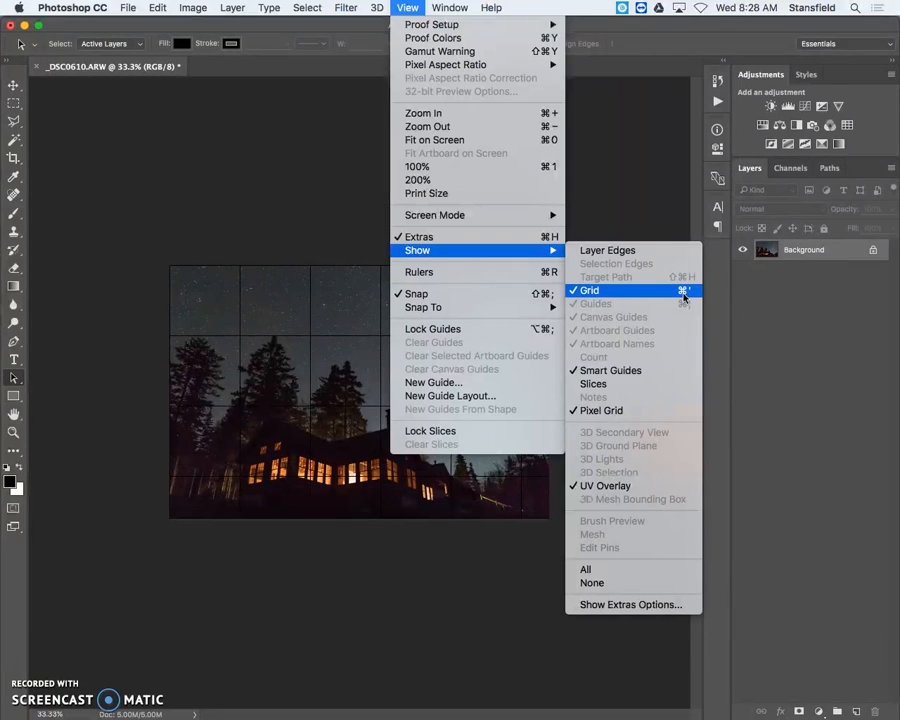
click(404, 11)
key(super+apostrophe)
key(super+apostrophe)
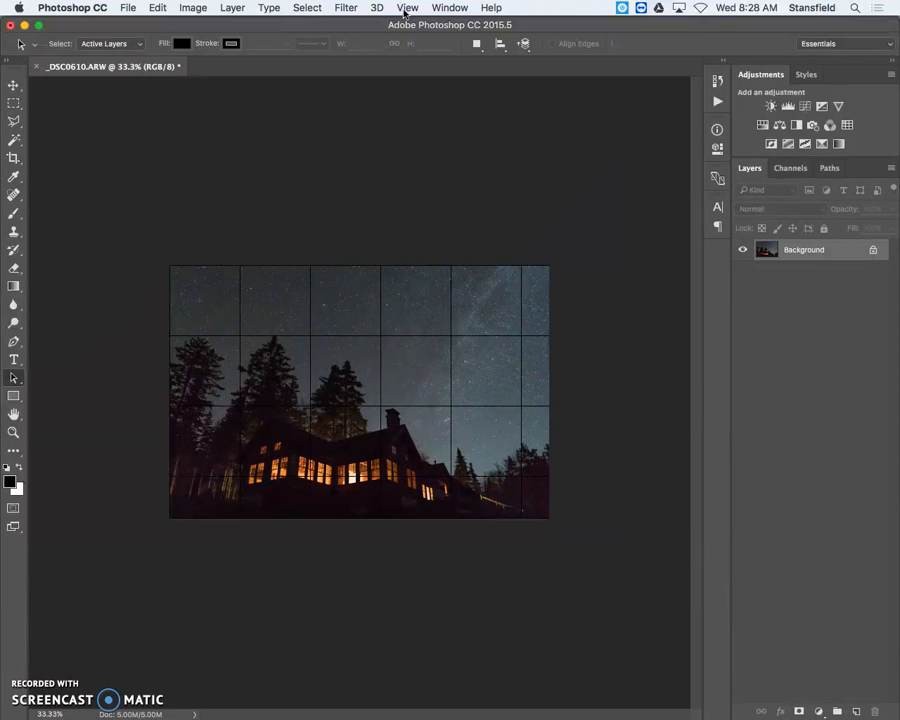
key(super+apostrophe)
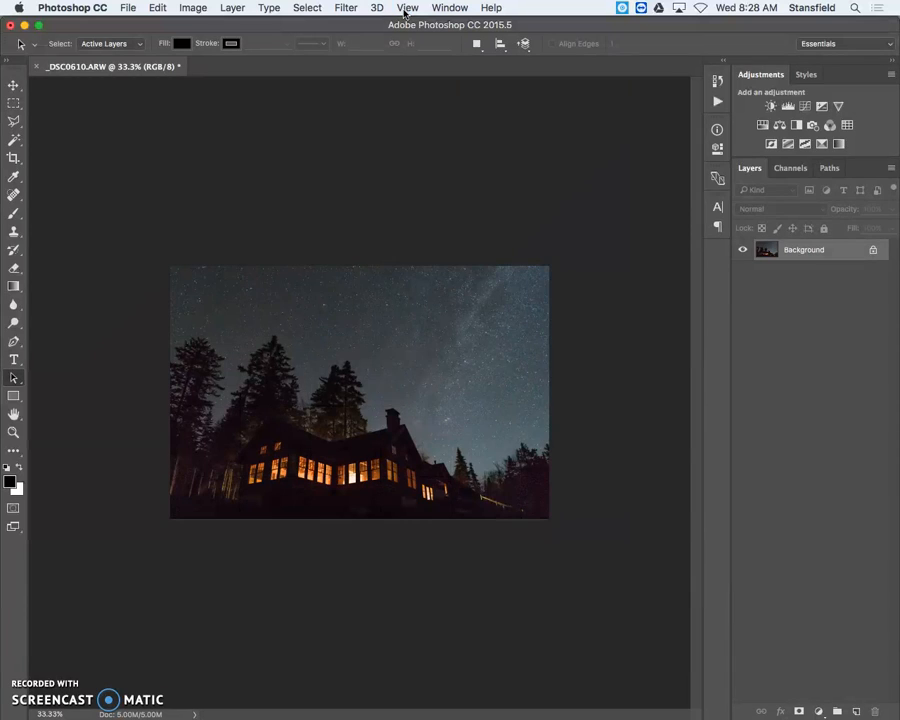
key(super+apostrophe)
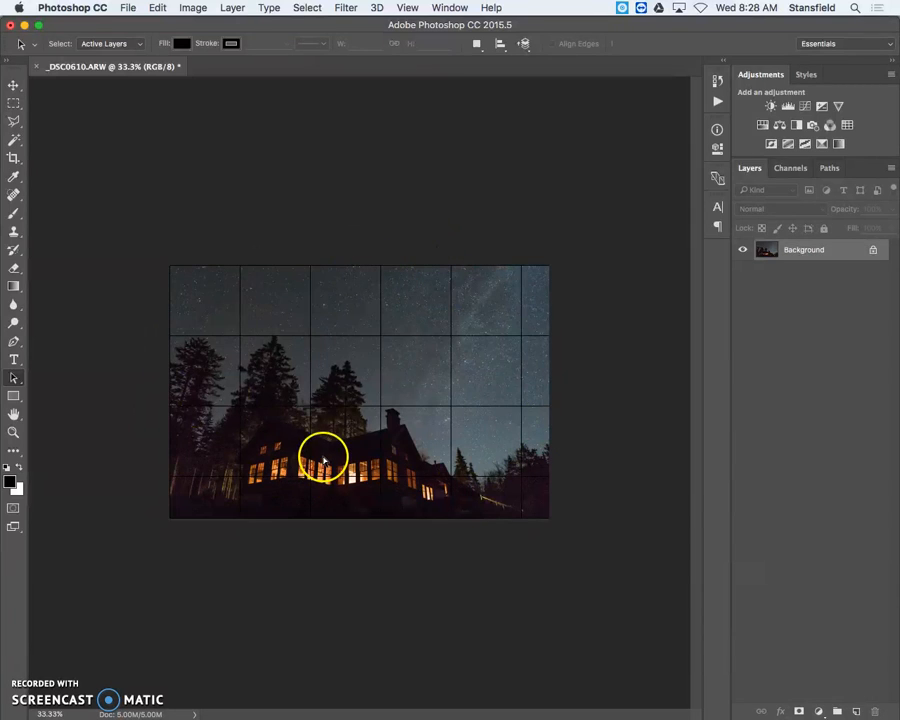
Step: Switch to Chrome, highlight the first instruction of the Google Docs guide, and return to Photoshop
key(super+Tab)
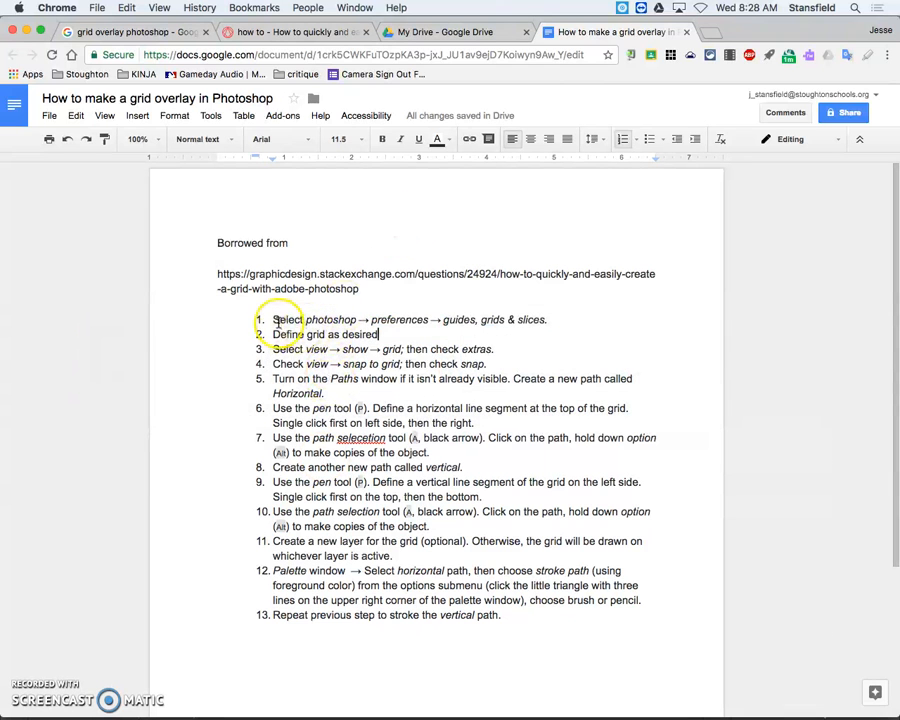
drag(276, 320, 496, 320)
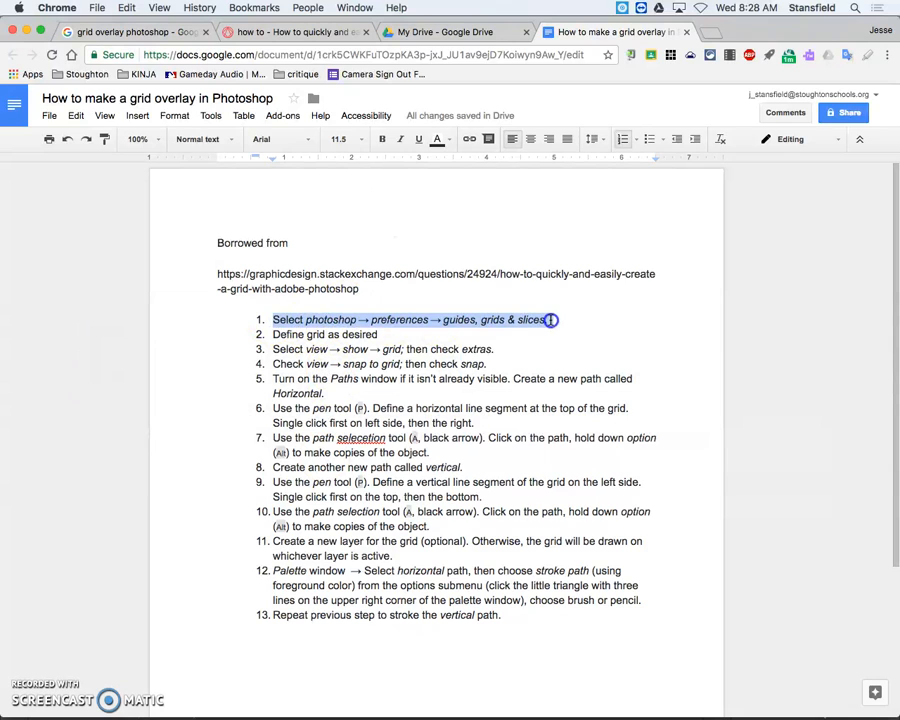
key(super+Tab)
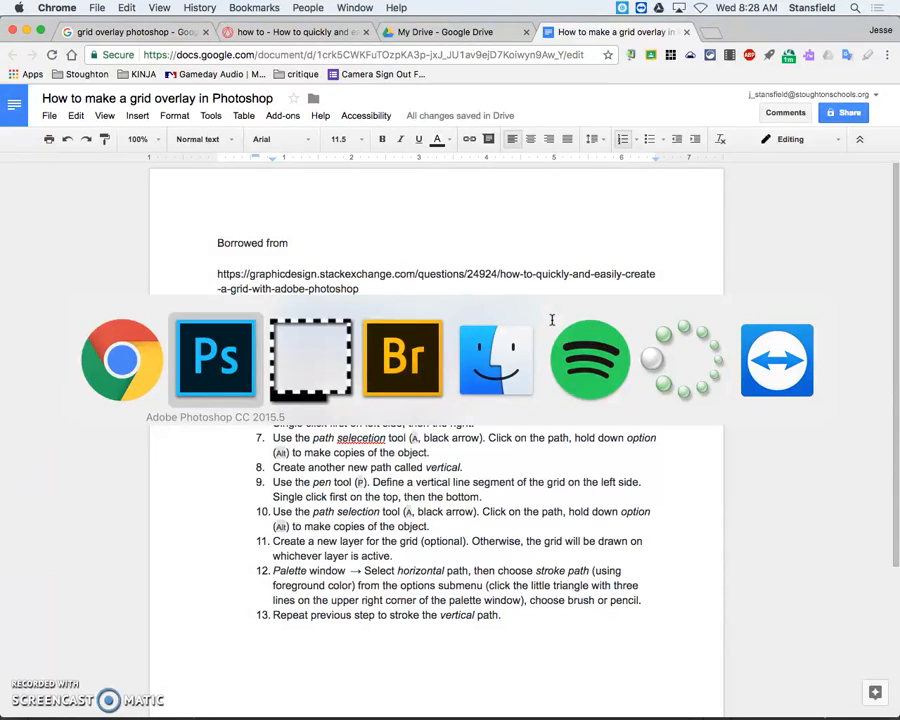
Step: In the Guides, Grid & Slices preferences, keep a solid grid line and set the grid color to Light Red
click(78, 8)
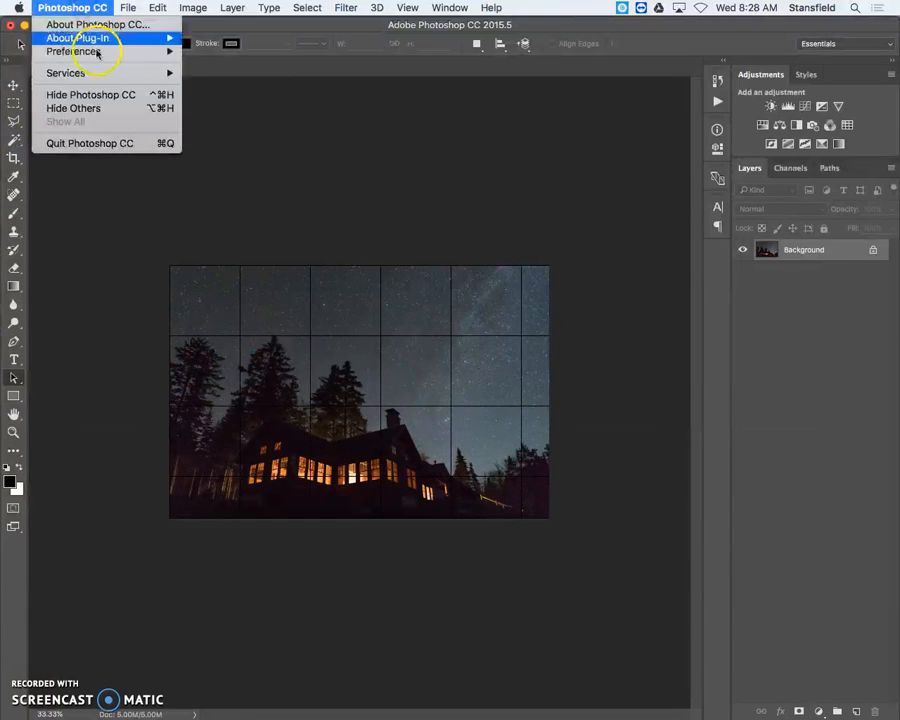
mouse_move(163, 51)
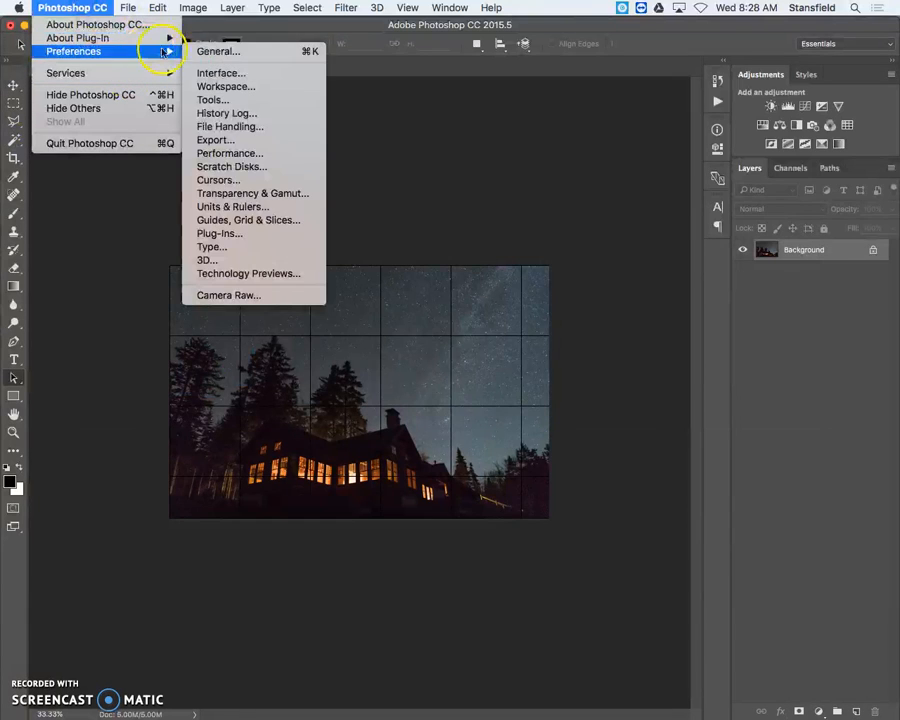
click(302, 221)
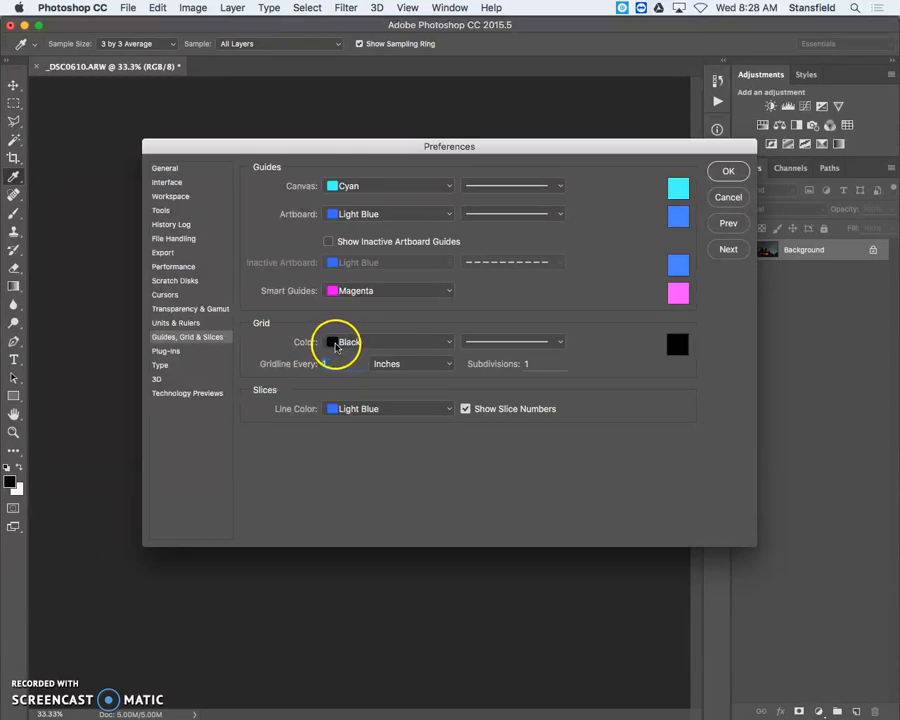
click(527, 343)
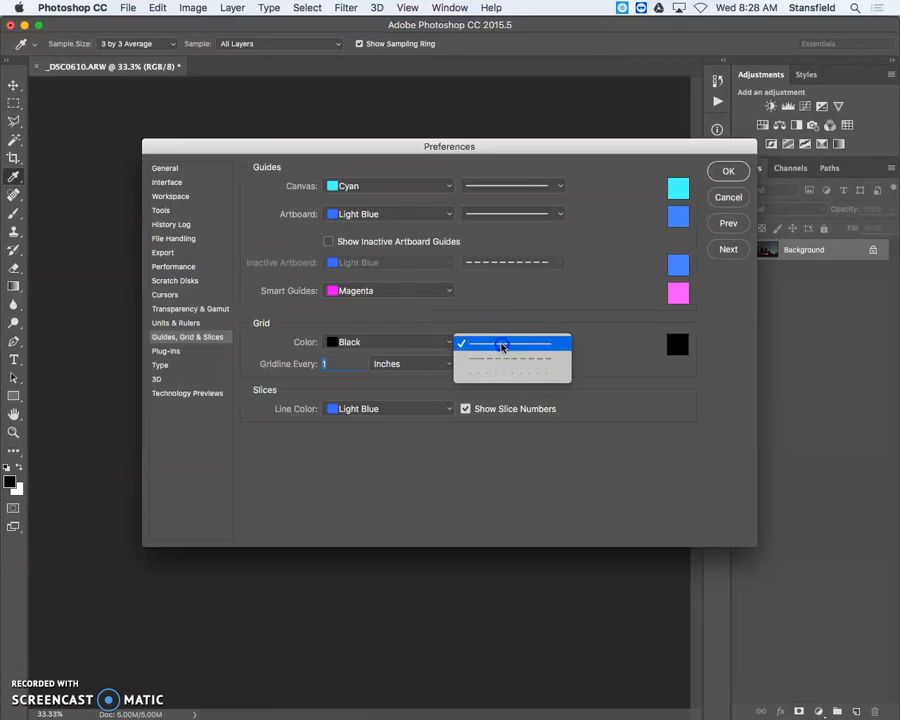
click(498, 344)
click(416, 343)
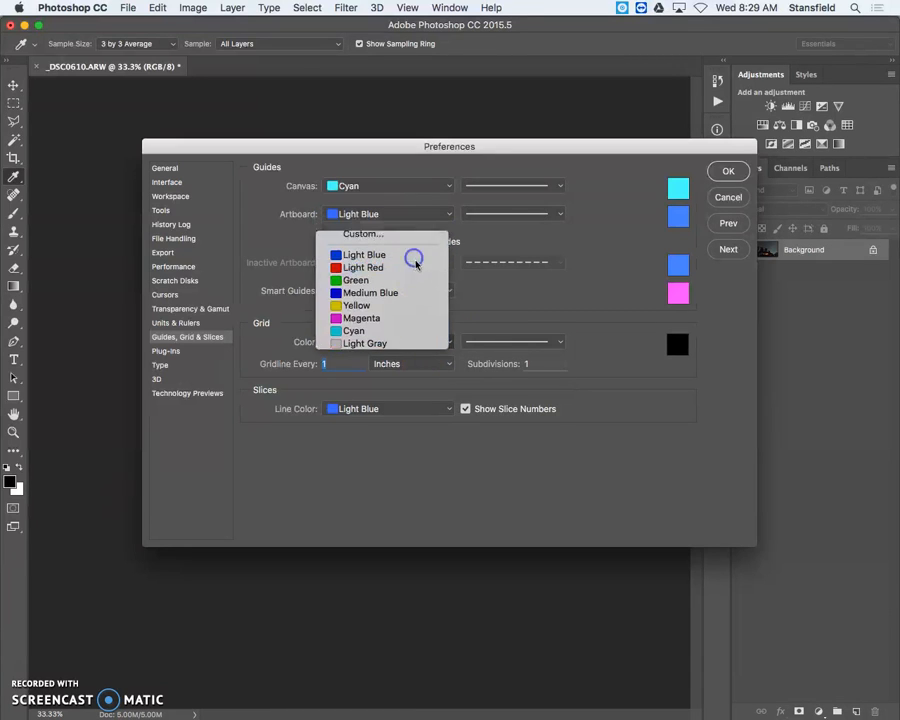
click(417, 252)
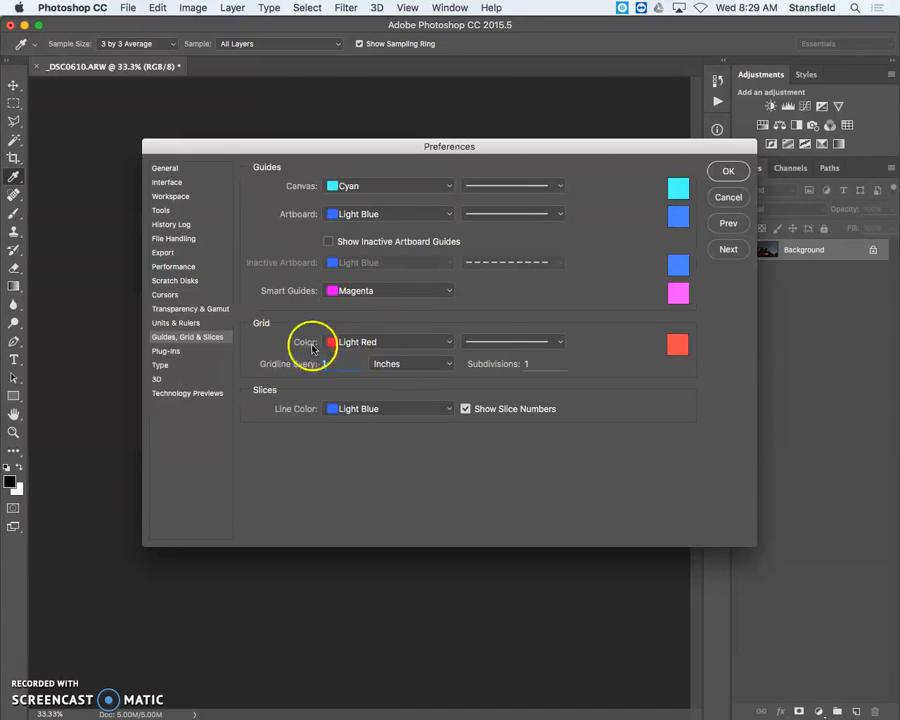
Step: Keep the gridline spacing at every 1 inch and apply the preferences
click(346, 367)
click(405, 363)
click(410, 365)
click(484, 357)
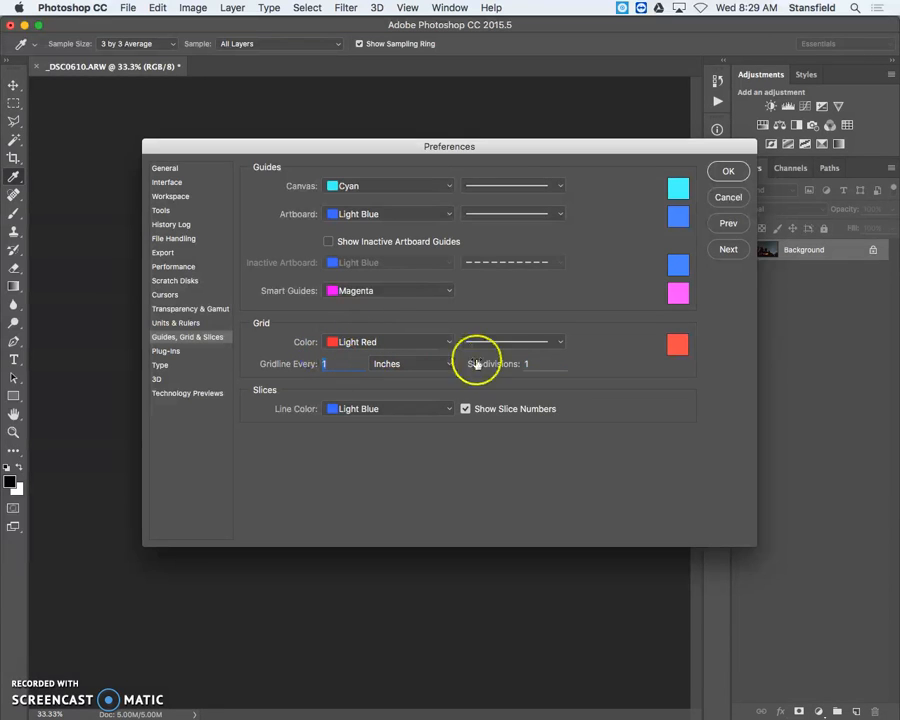
click(740, 172)
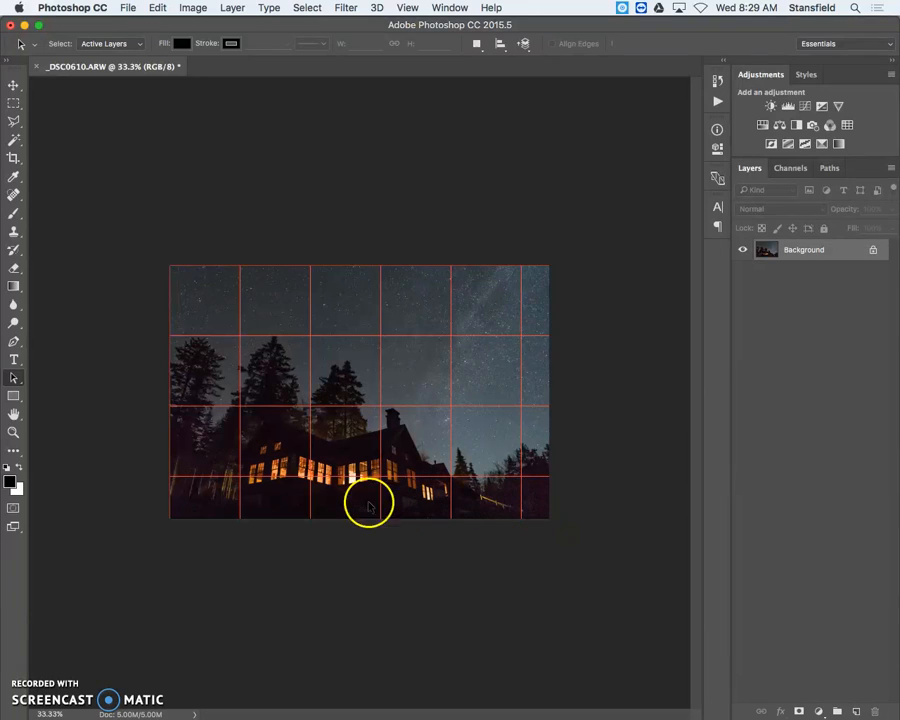
Step: Restore the photo to the Image Size state in its history
click(192, 8)
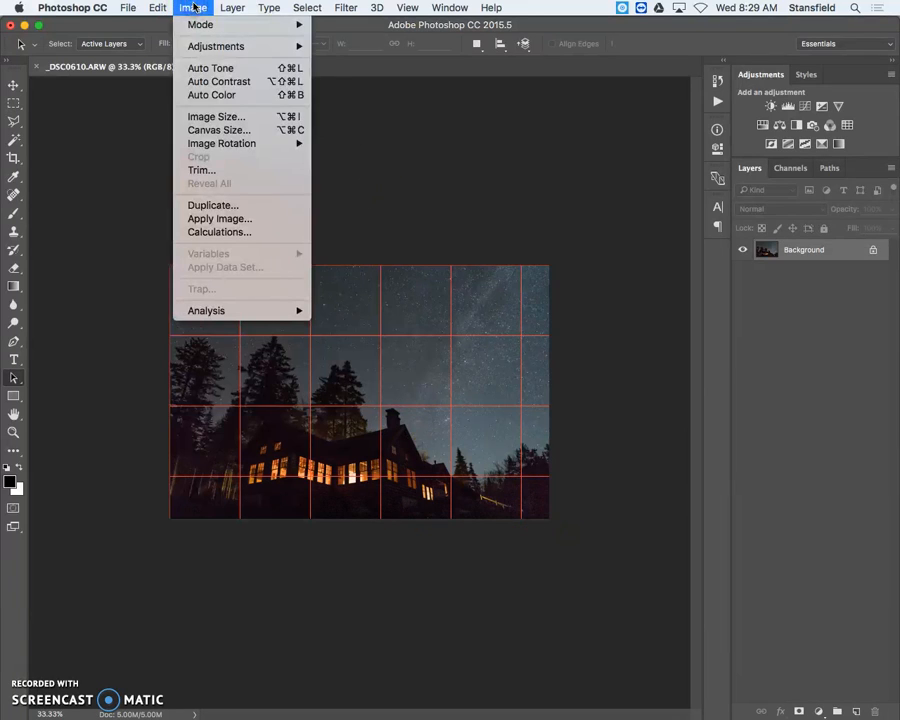
click(192, 8)
click(717, 80)
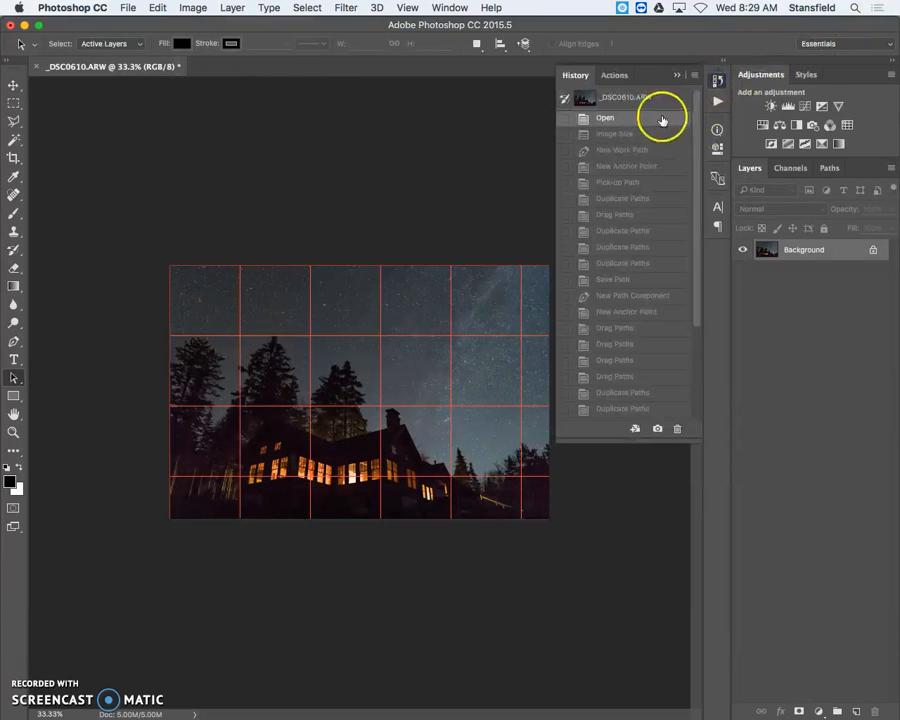
click(630, 134)
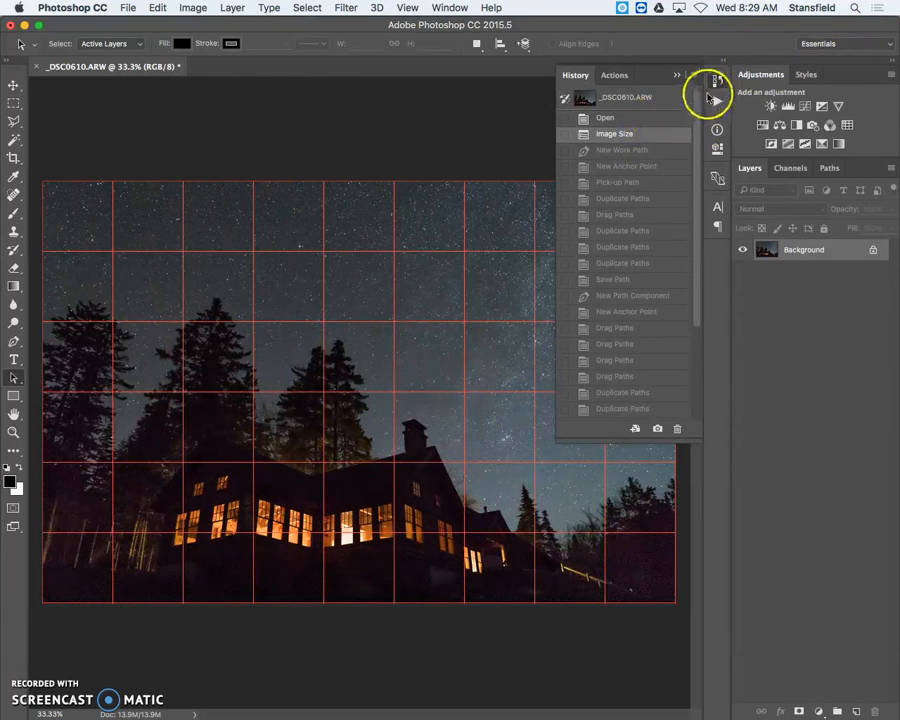
click(717, 81)
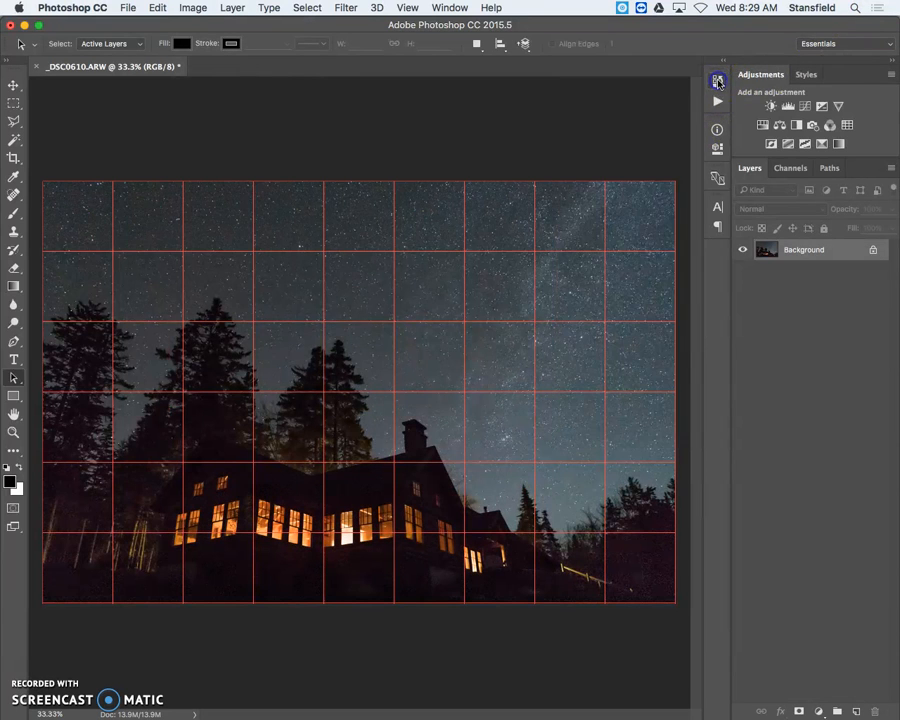
Step: Try image heights of 7 and 6 inches and a width of 9 inches in Image Size, and cancel the resize
click(185, 10)
click(257, 117)
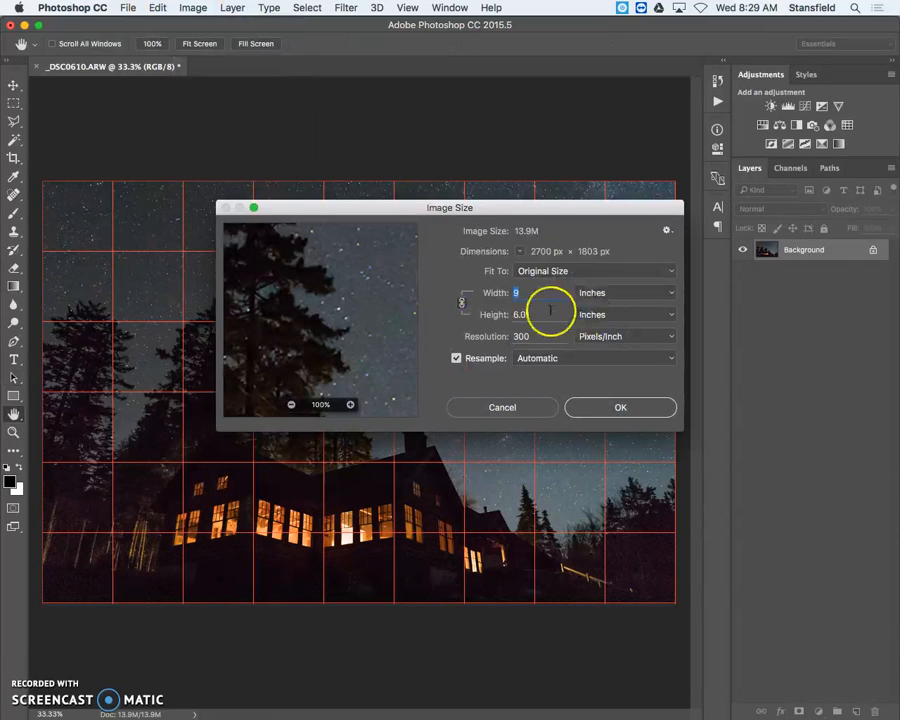
click(520, 294)
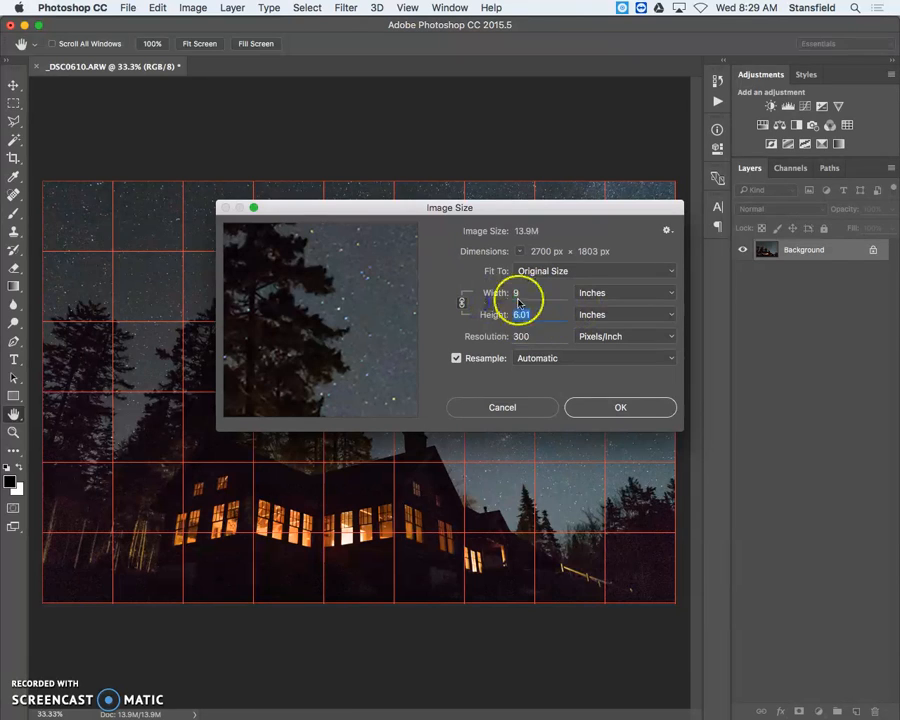
text(7)
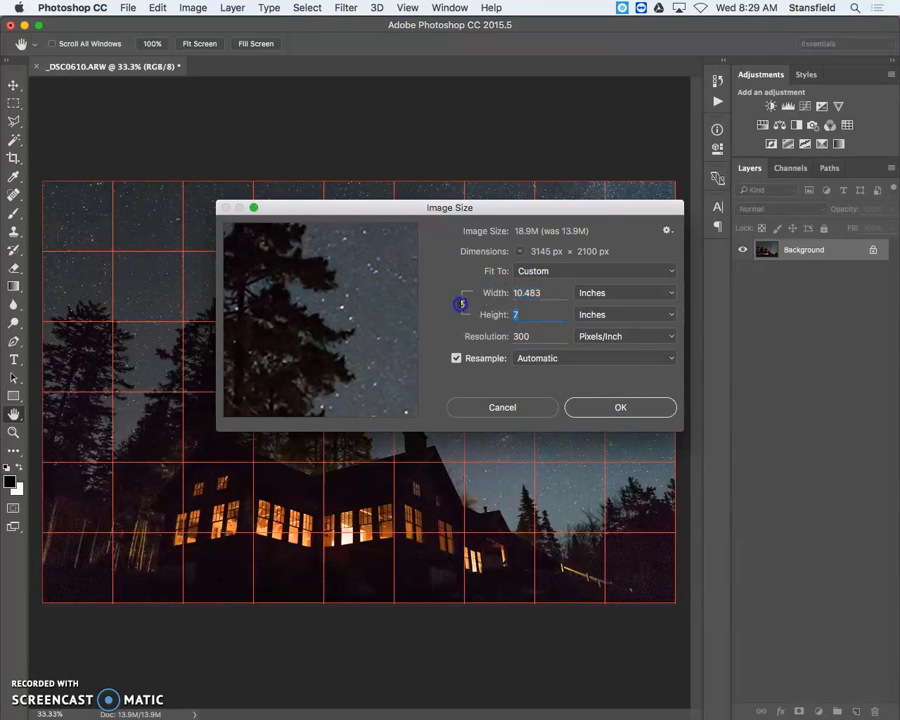
text(6)
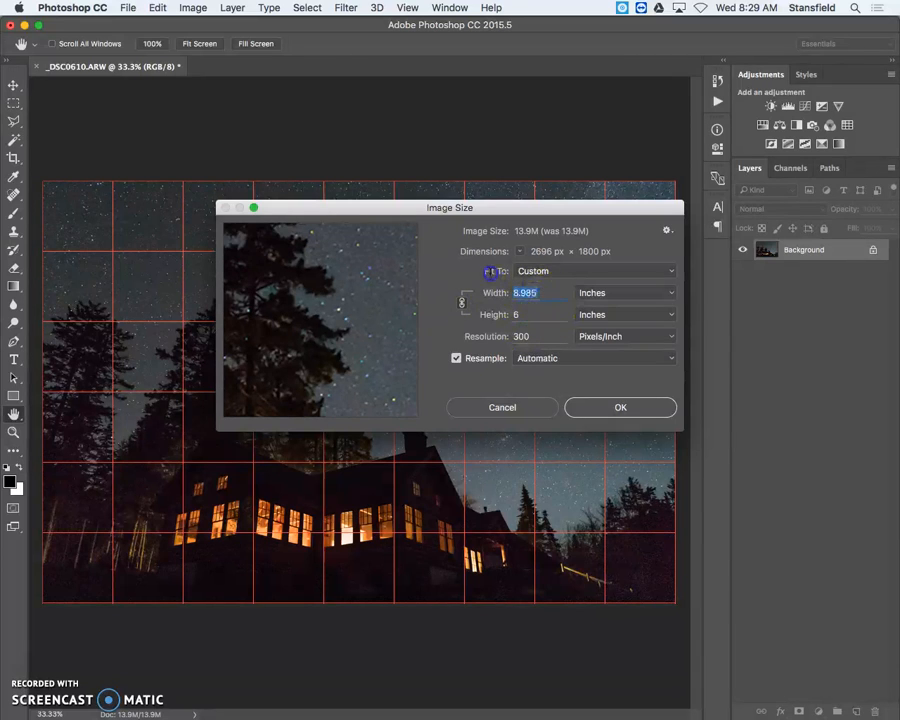
text(9)
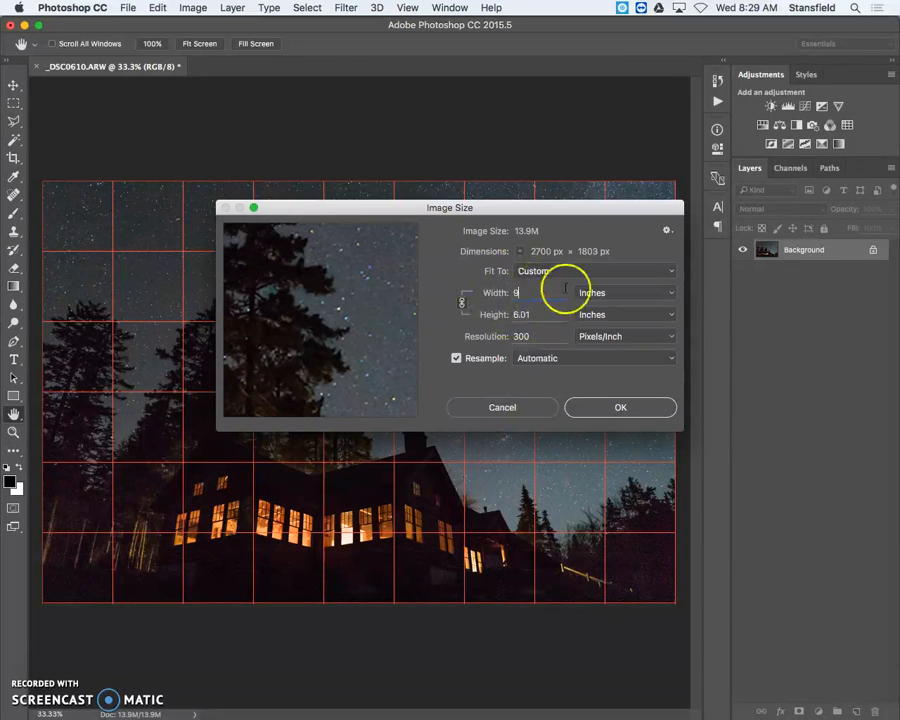
click(539, 411)
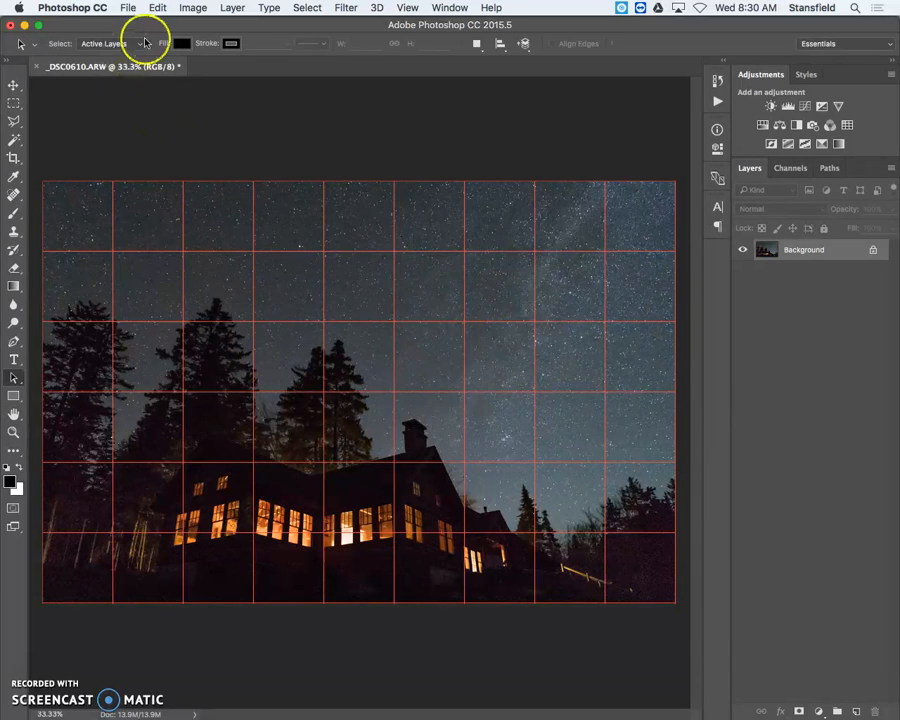
Step: Activate the Crop tool and choose the 4 : 5 (8 : 10) ratio preset
click(13, 155)
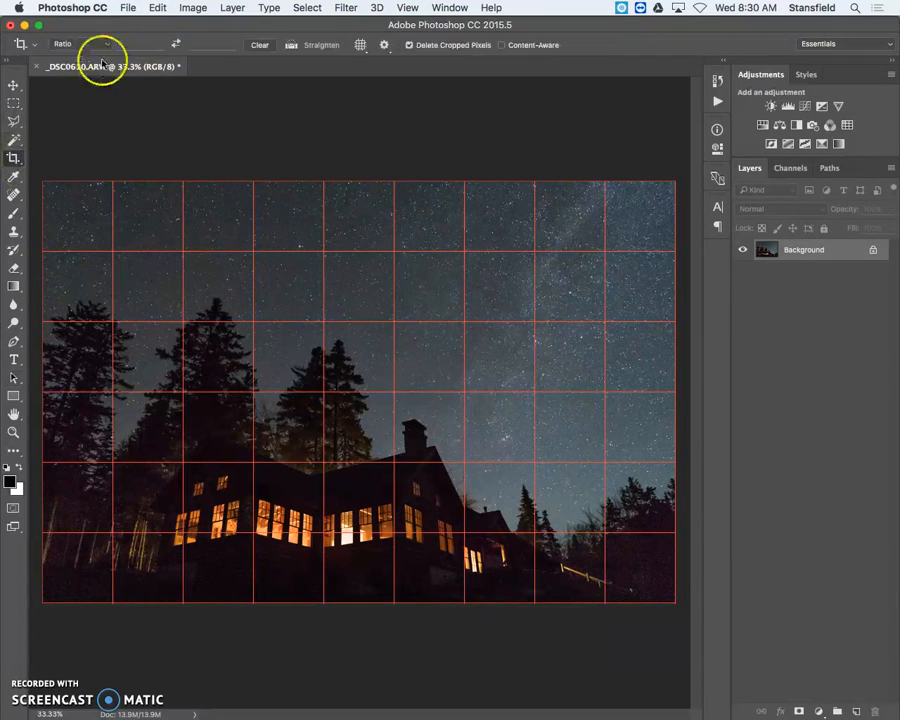
right_click(14, 157)
click(62, 153)
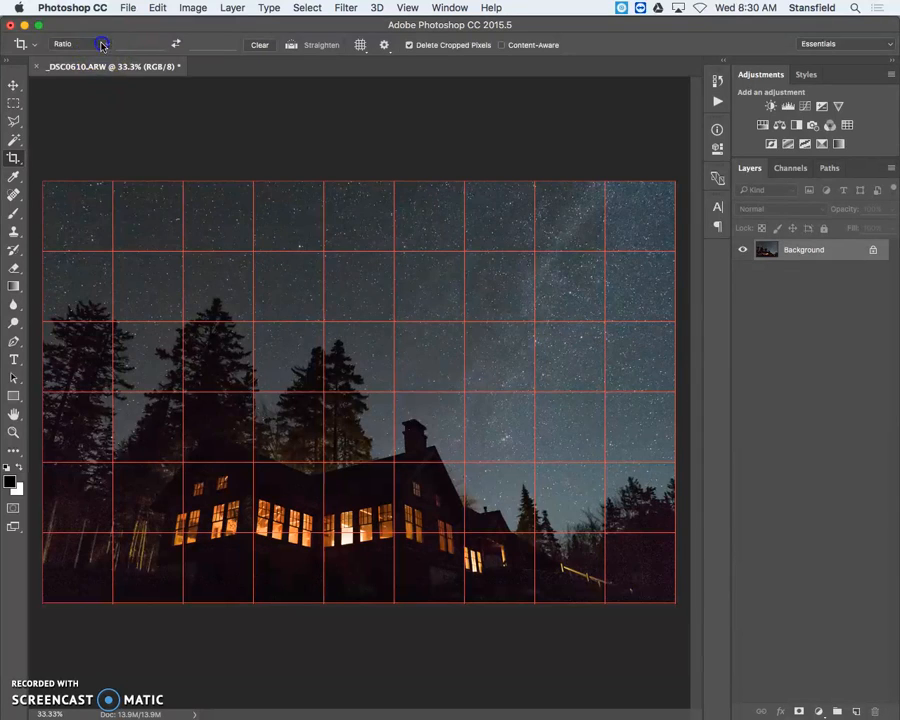
click(101, 45)
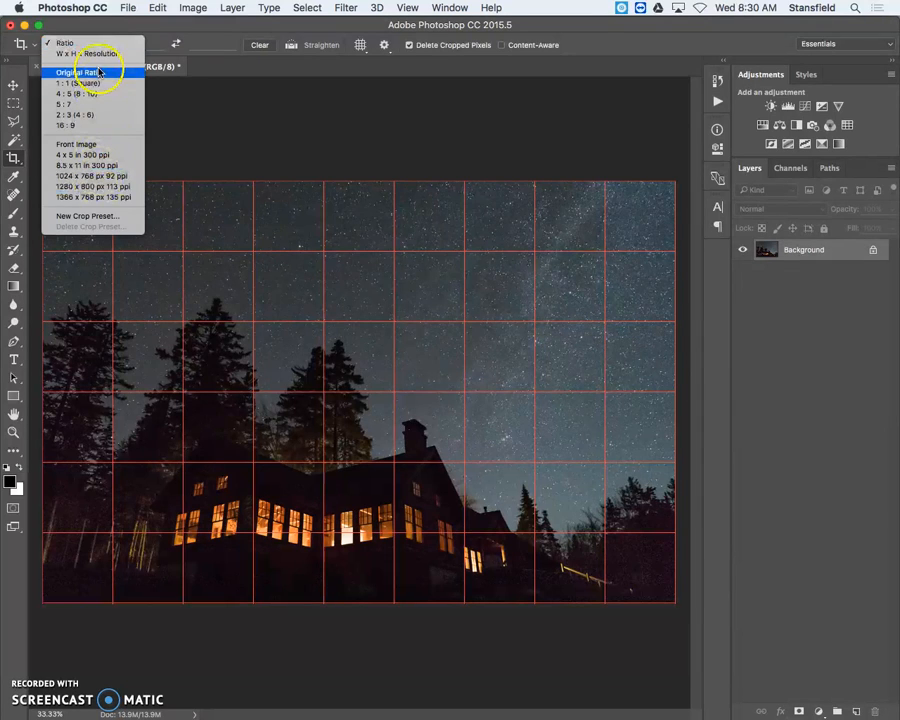
click(96, 32)
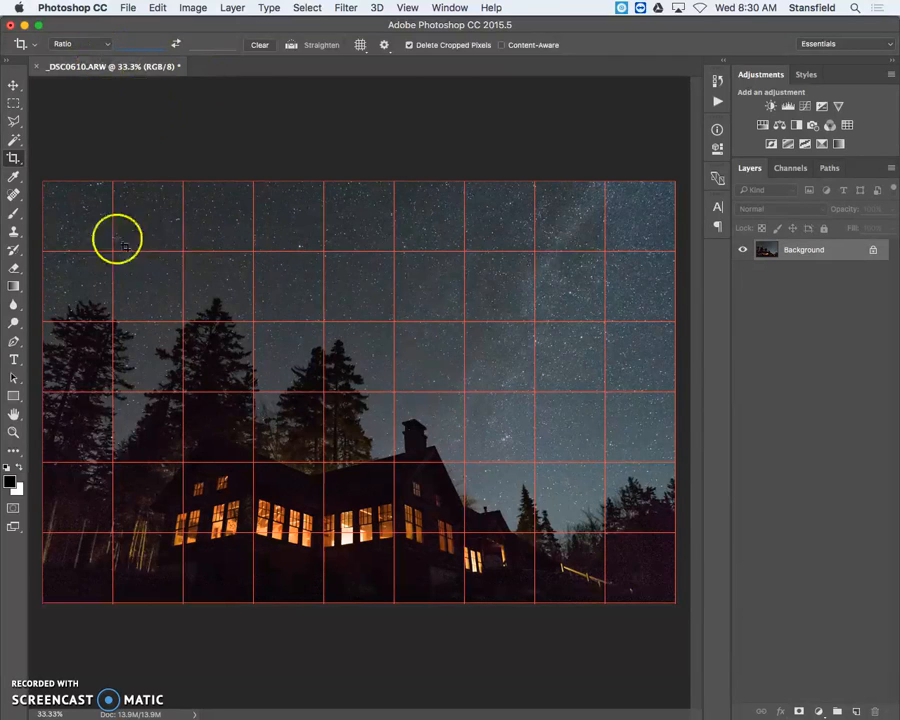
click(91, 45)
drag(91, 48, 96, 97)
Step: Swap the crop ratio to 5 by 4, center the crop frame across the photo's width, and apply the crop
drag(42, 185, 550, 508)
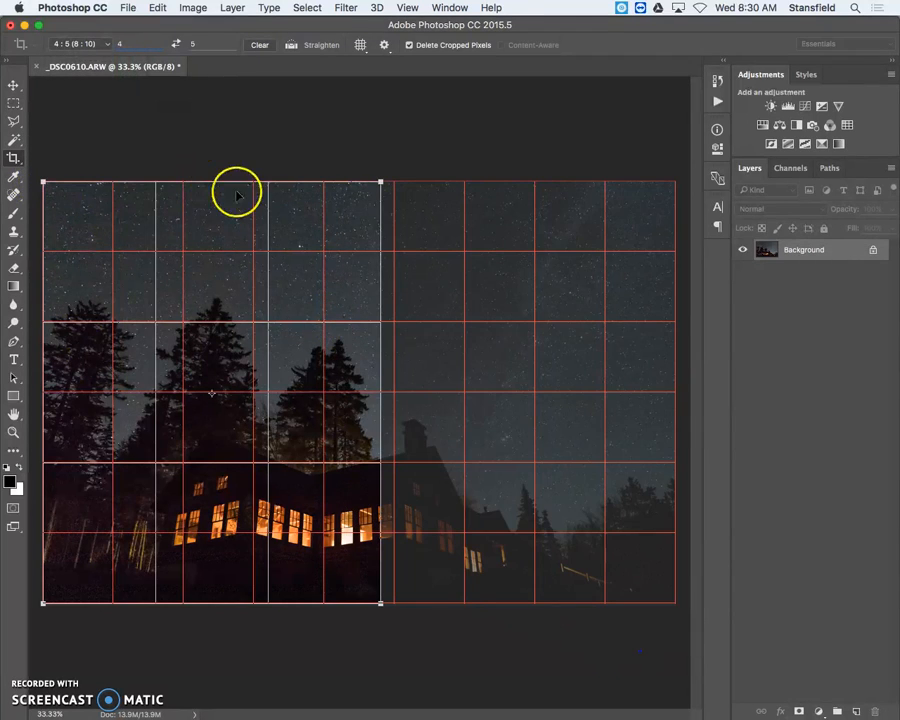
click(176, 44)
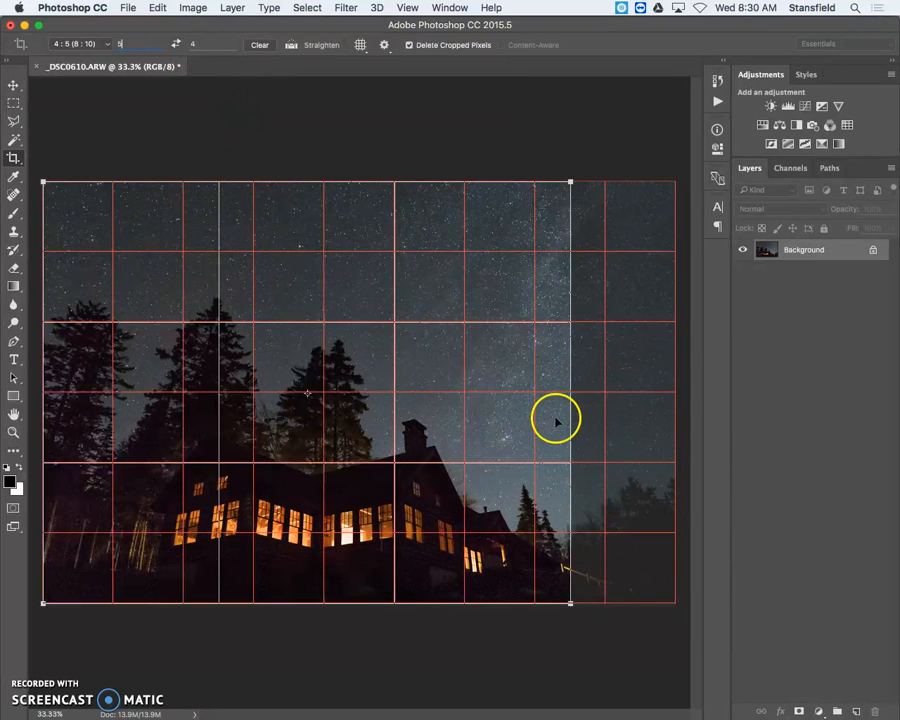
drag(527, 425, 560, 430)
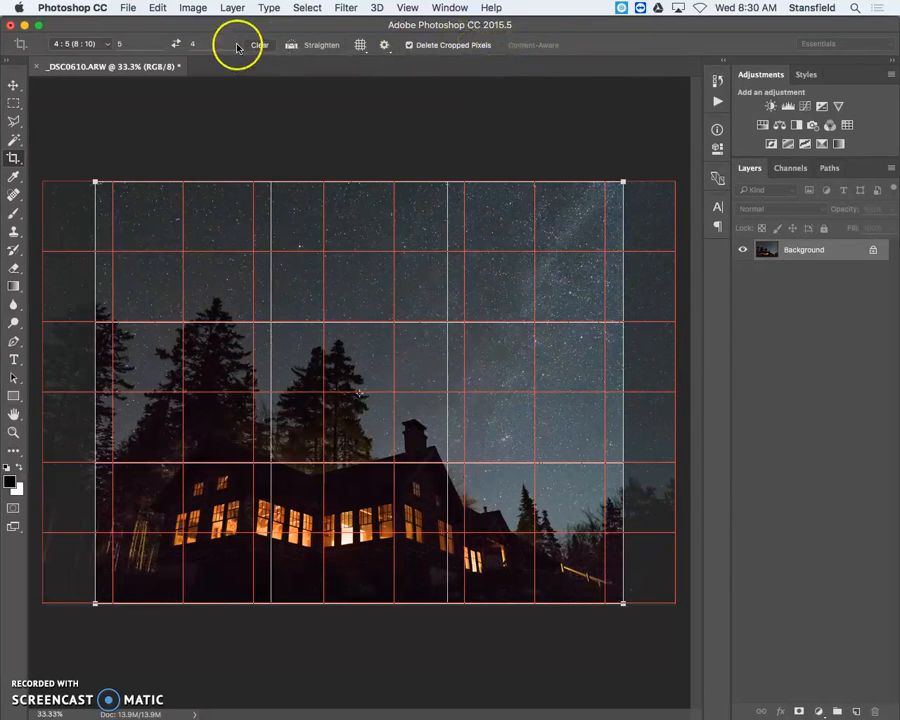
key(Return)
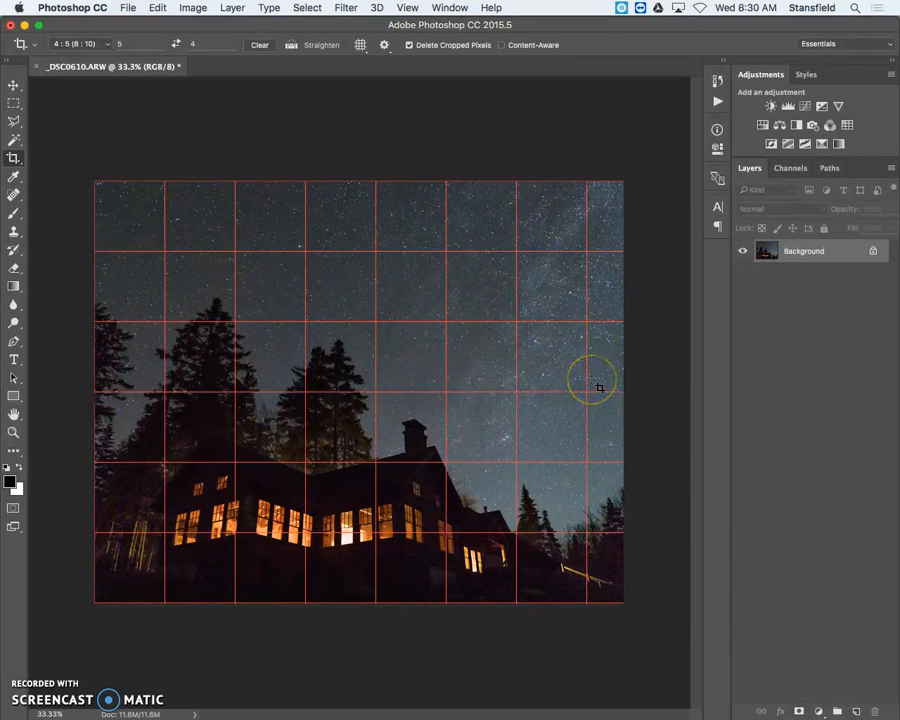
Step: Resize the cropped photo to a width of 10 inches with proportions linked
key(super+alt+i)
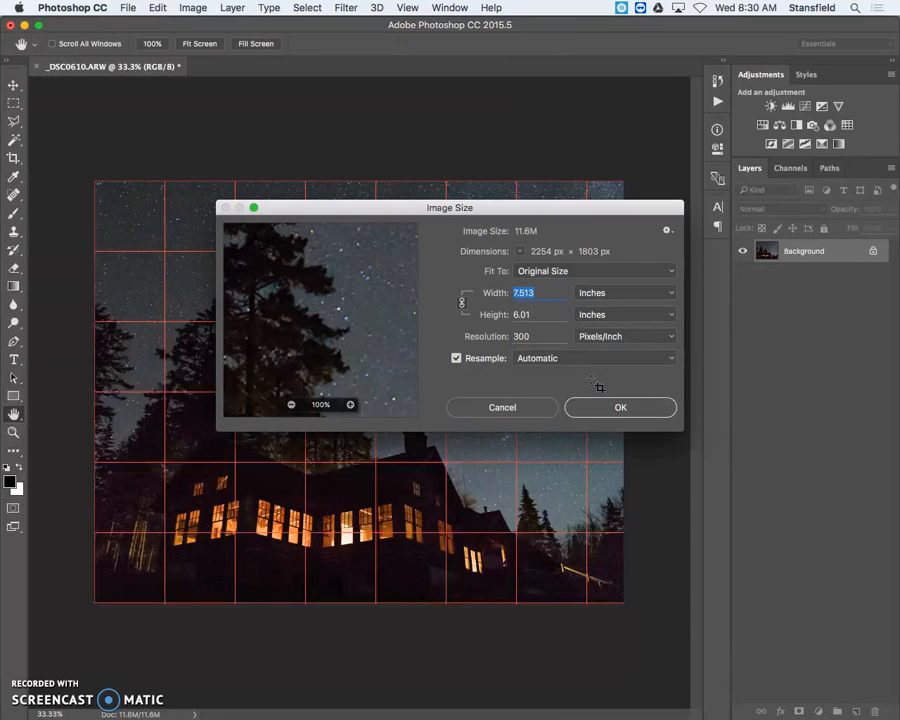
text(10)
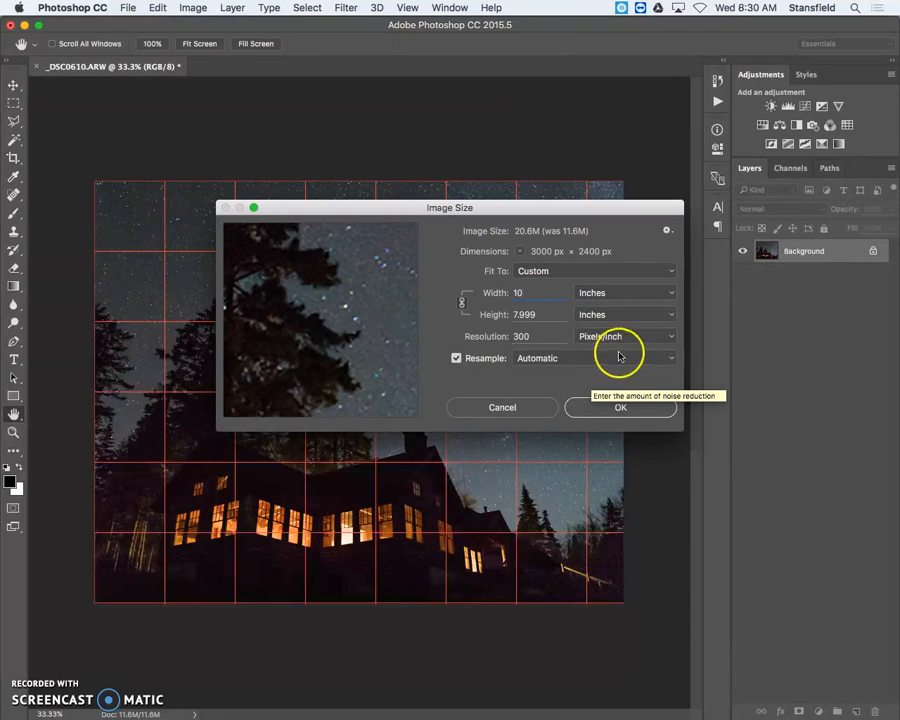
click(611, 410)
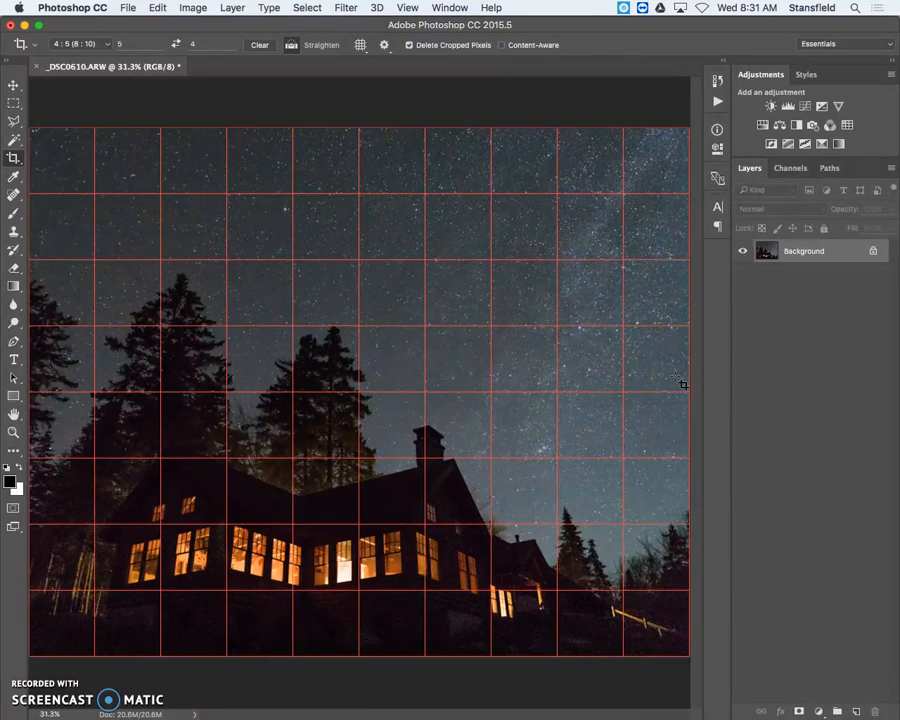
key(super+minus)
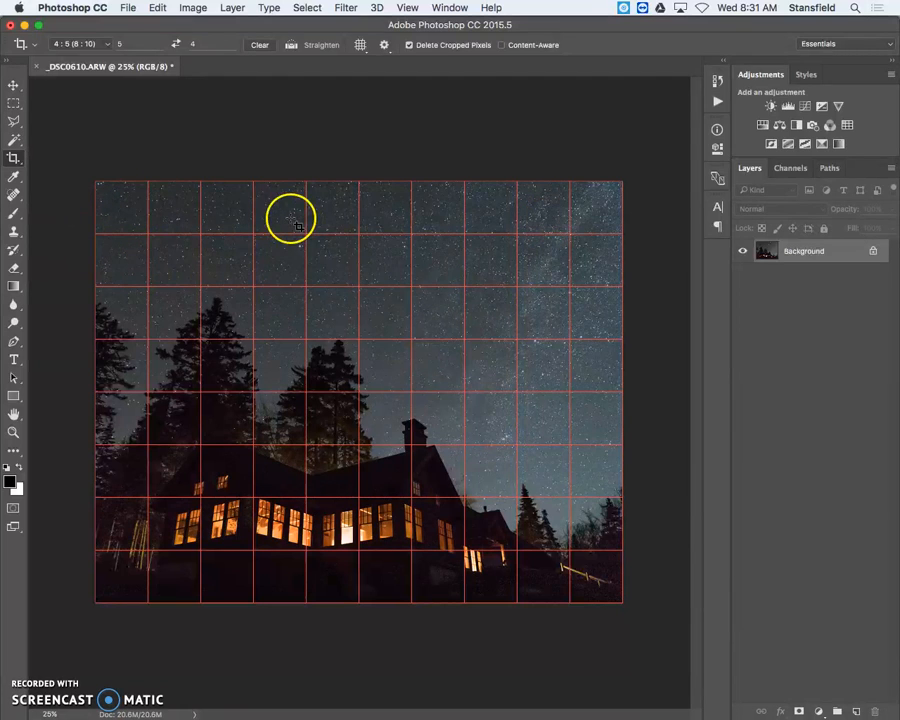
Step: Undo the resize and the crop, and check the photo's dimensions in Image Size without changing them
key(super+z)
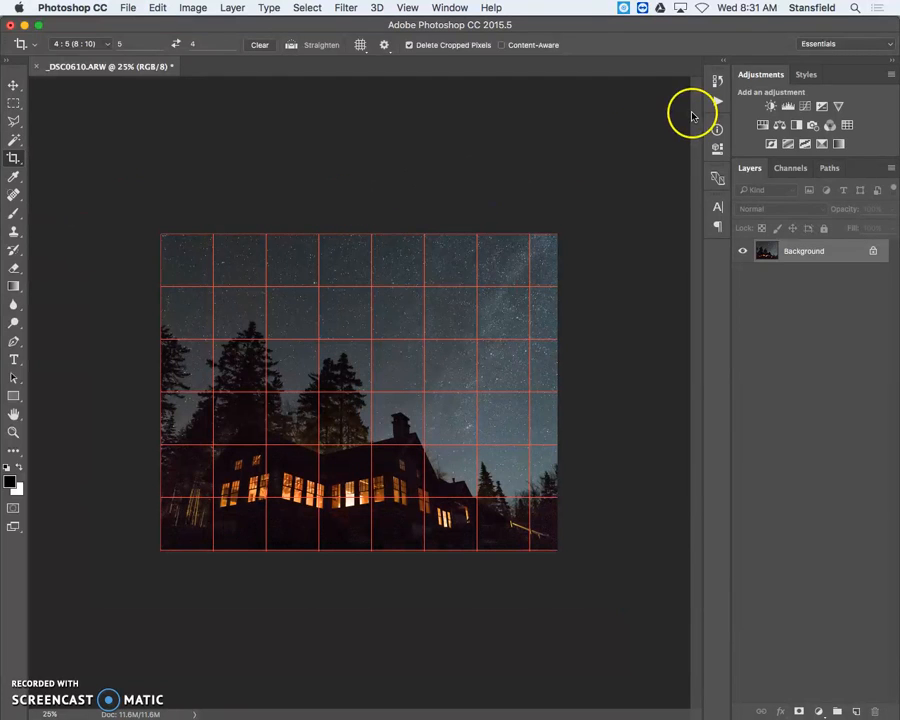
key(alt+super+z)
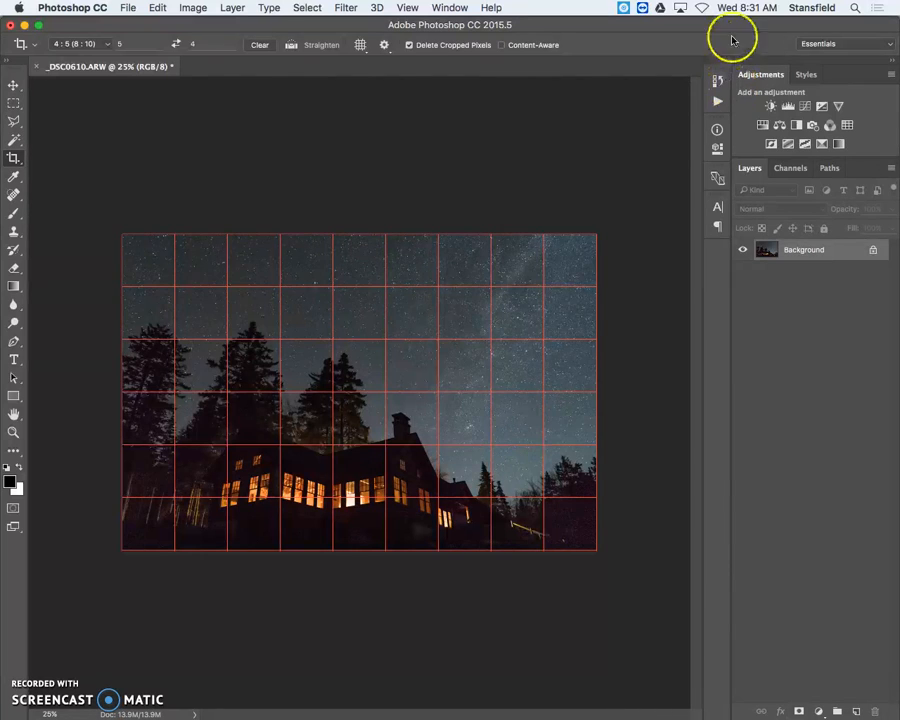
key(alt+super+i)
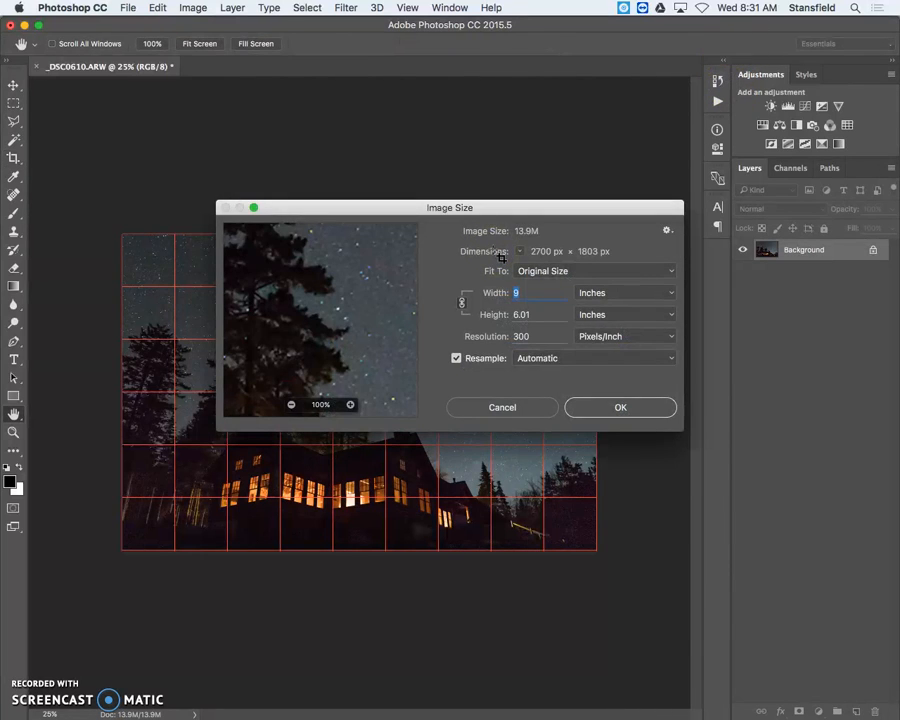
key(Escape)
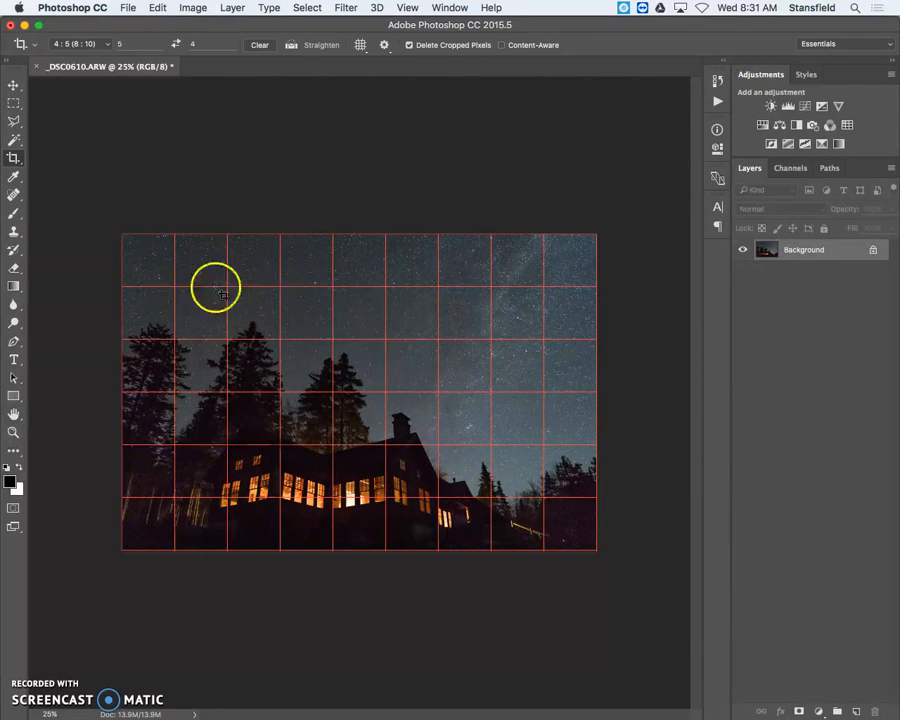
Step: Switch to Chrome, highlight the third and fourth instructions of the grid overlay guide in turn, and return to Photoshop
key(super+Tab)
drag(380, 334, 487, 351)
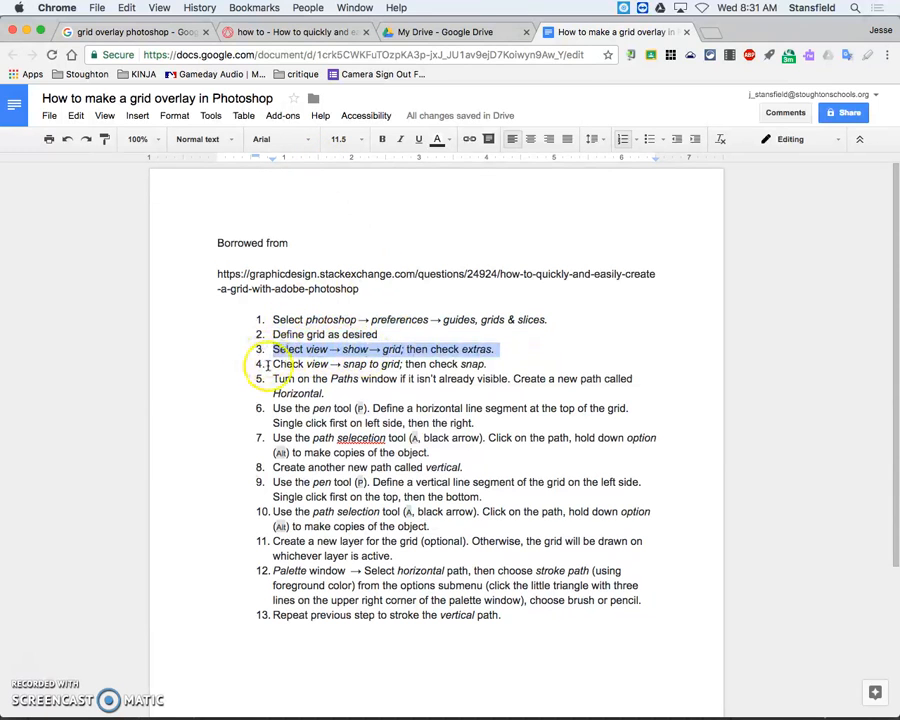
drag(386, 365, 386, 365)
key(super+z)
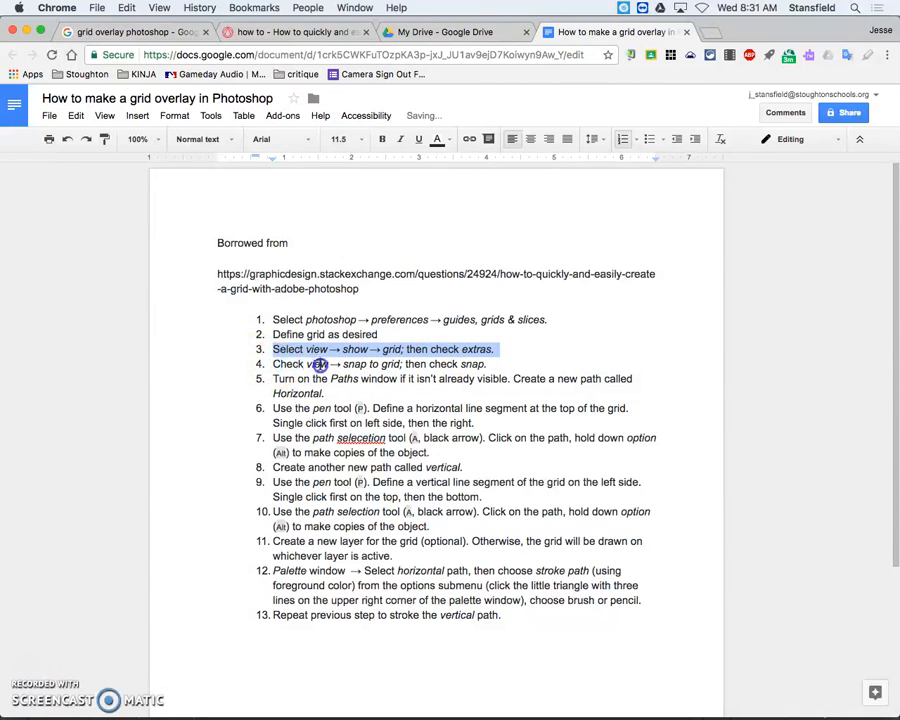
click(270, 364)
drag(270, 364, 491, 364)
key(super+Tab)
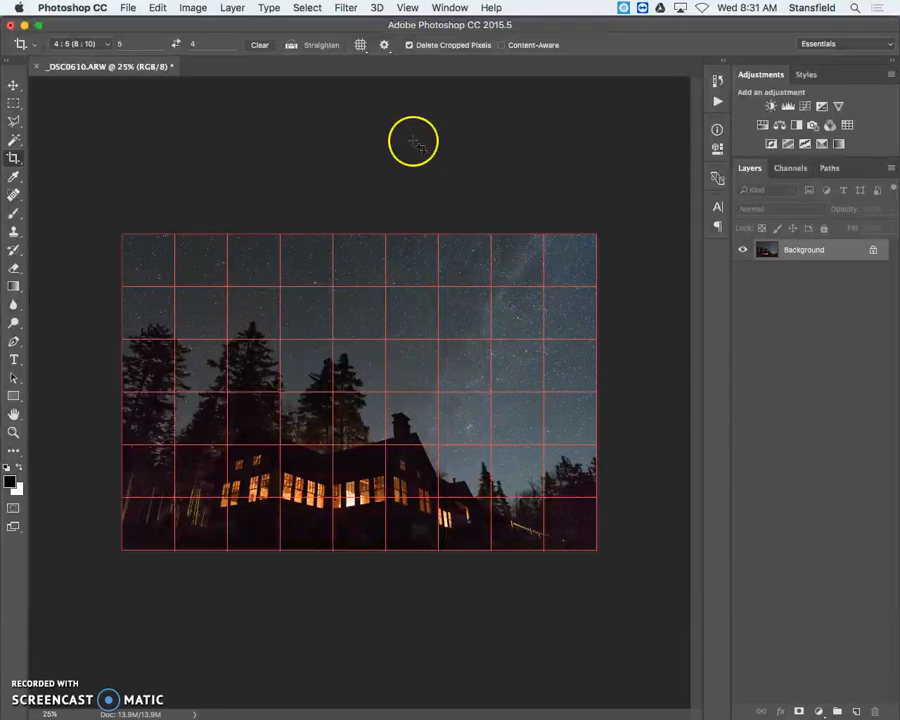
Step: Check the Snap and Snap To settings, and consult the next guide instruction in Chrome before returning to Photoshop
click(400, 8)
mouse_move(466, 306)
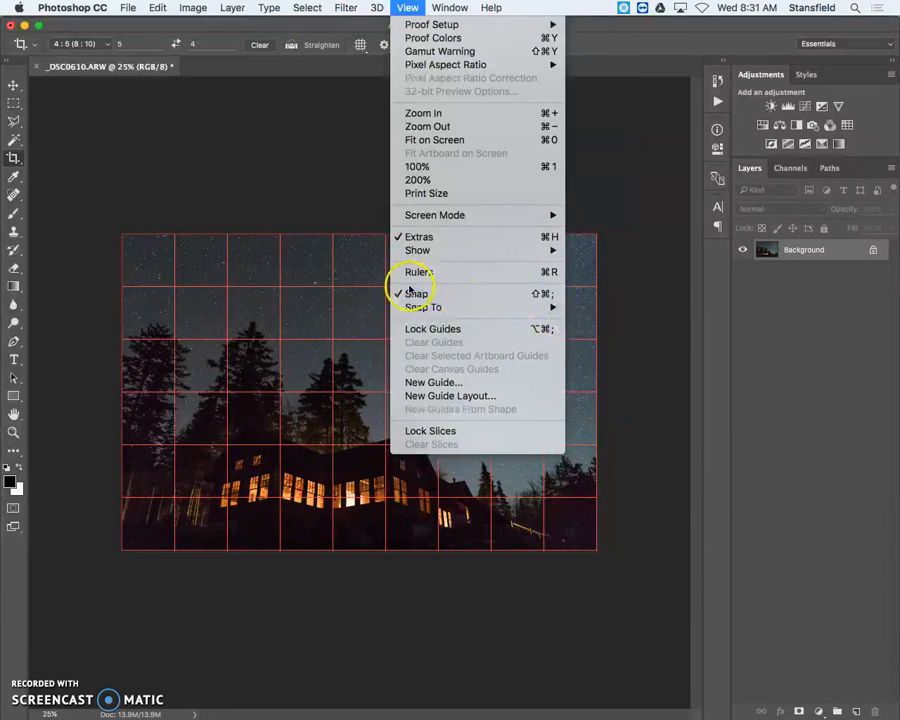
key(super+Tab)
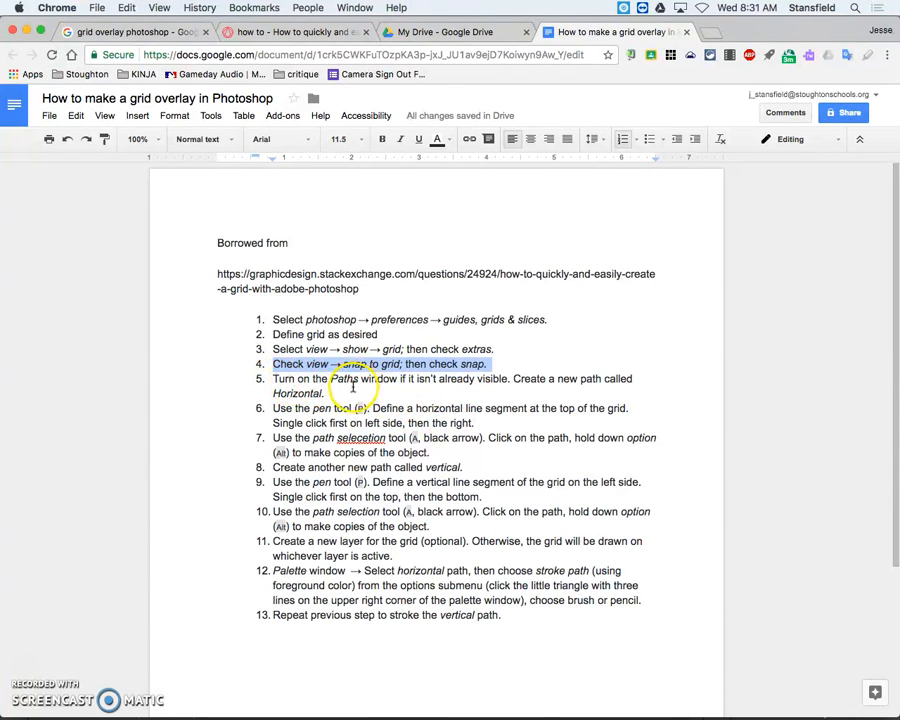
key(super+Tab)
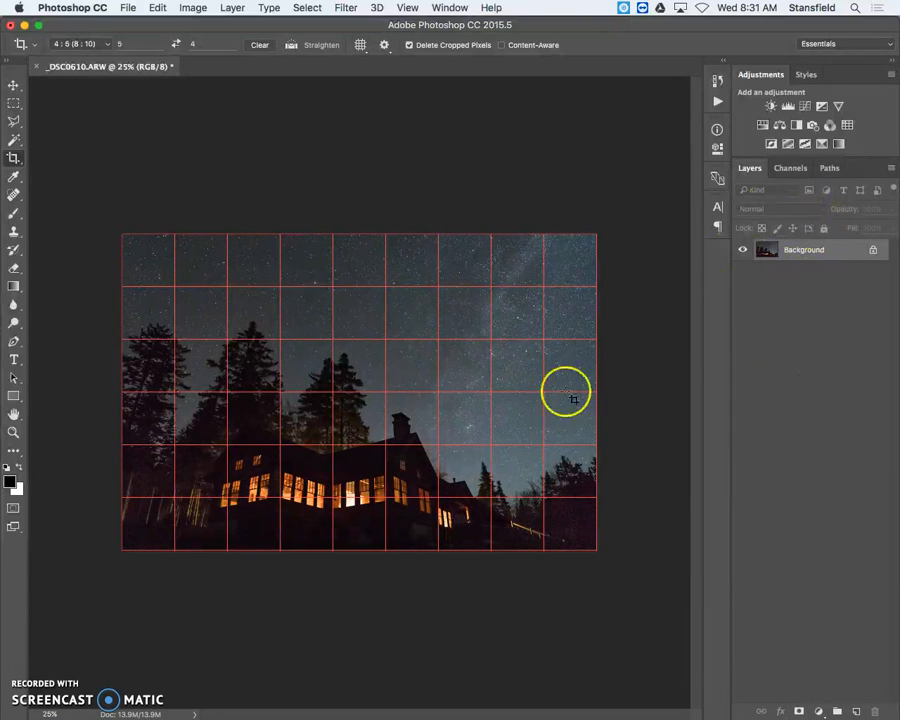
Step: Show the document's paths and create a new path named "horizontal"
click(832, 168)
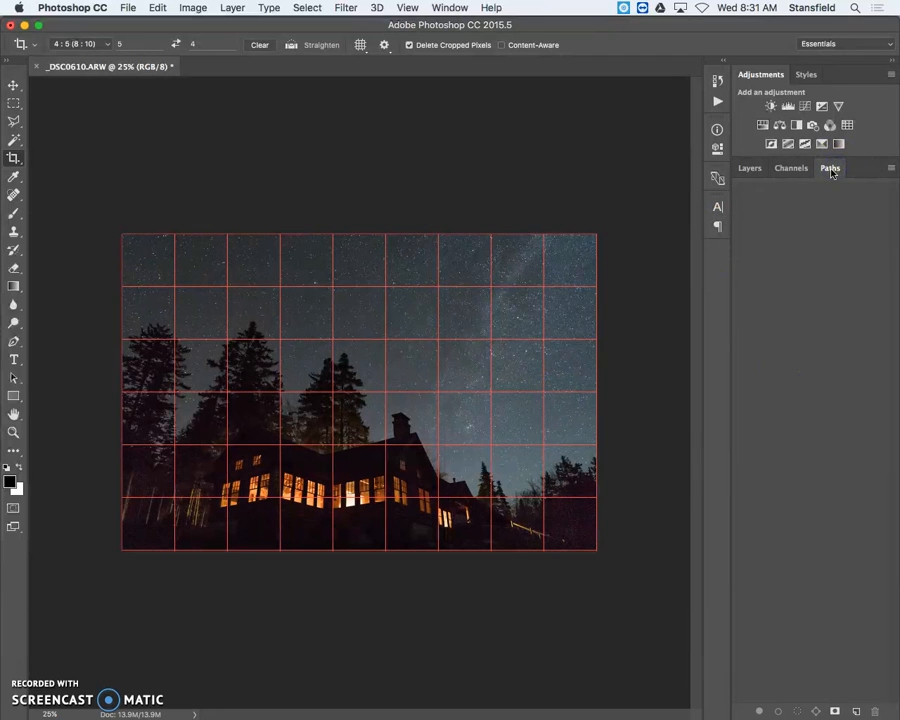
click(449, 7)
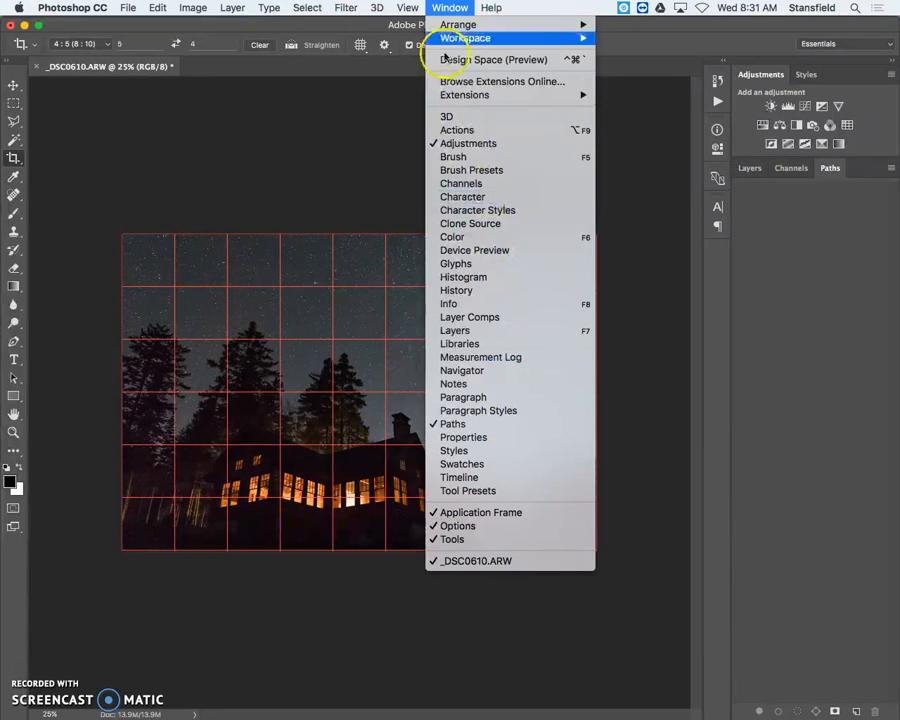
click(432, 7)
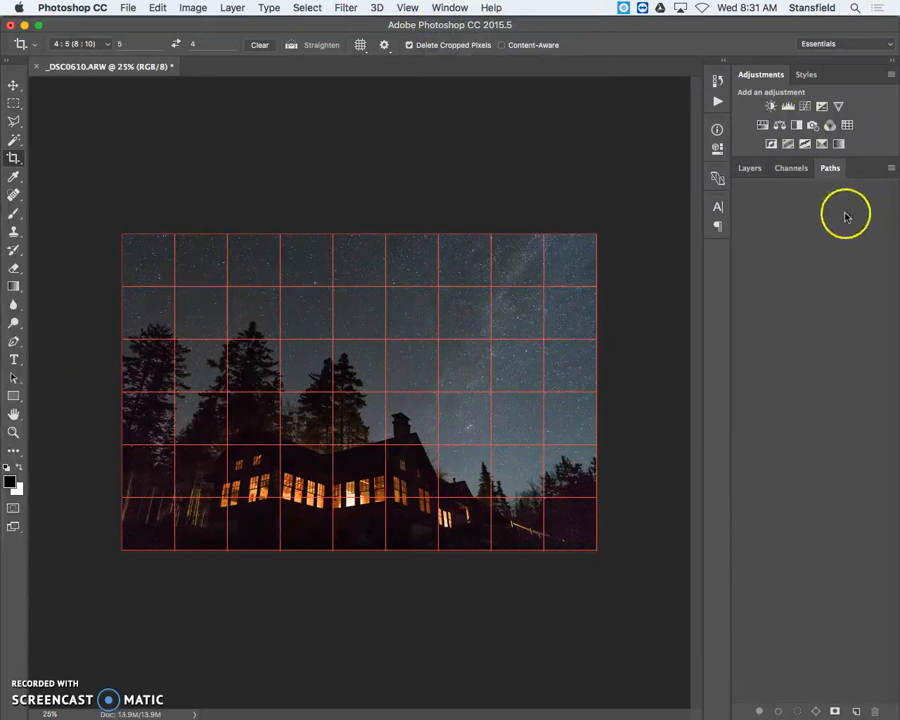
click(891, 171)
click(870, 178)
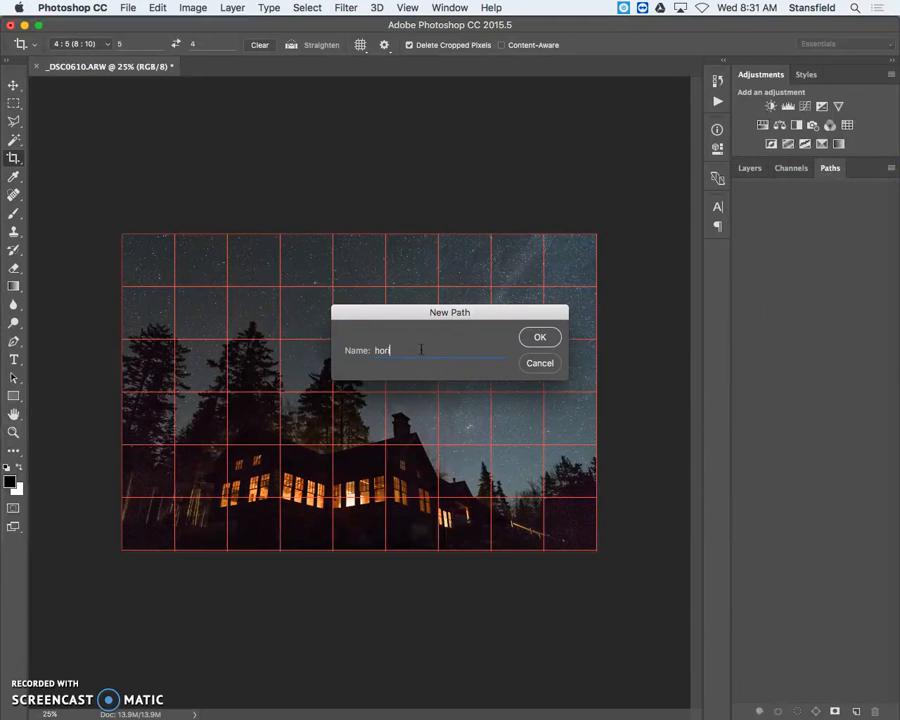
key(Return)
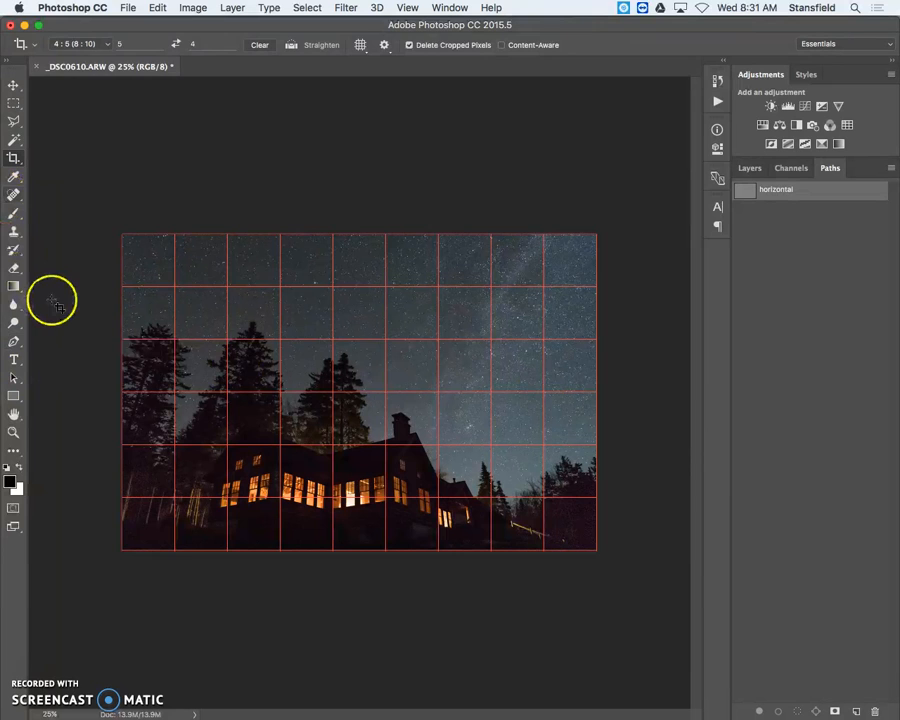
Step: Activate the Pen tool, switch to Chrome, and highlight the sixth guide instruction about drawing a horizontal line segment
key(p)
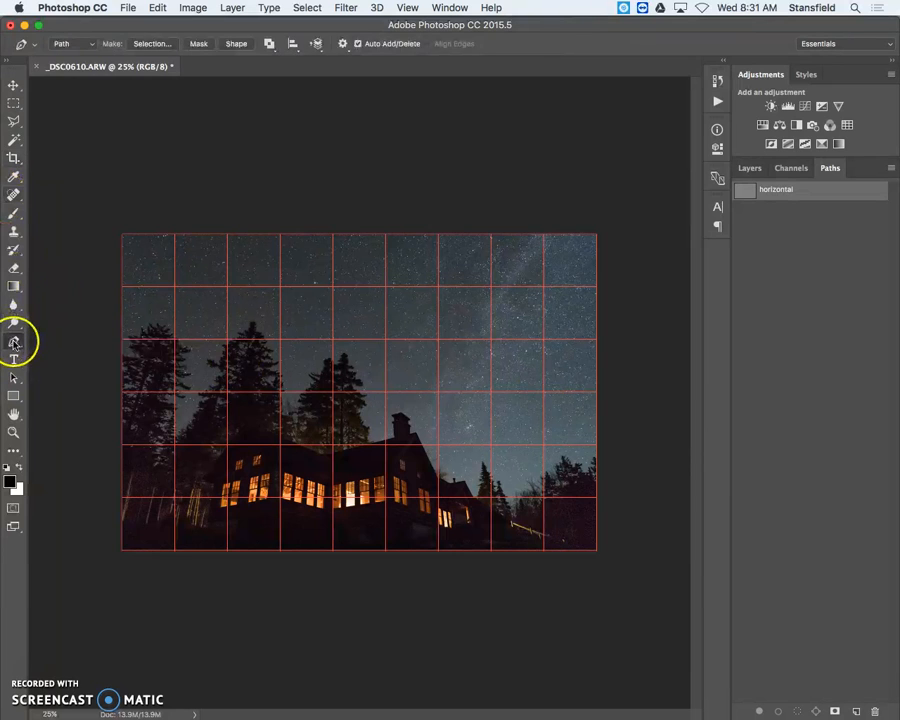
key(super+Tab)
drag(272, 408, 508, 418)
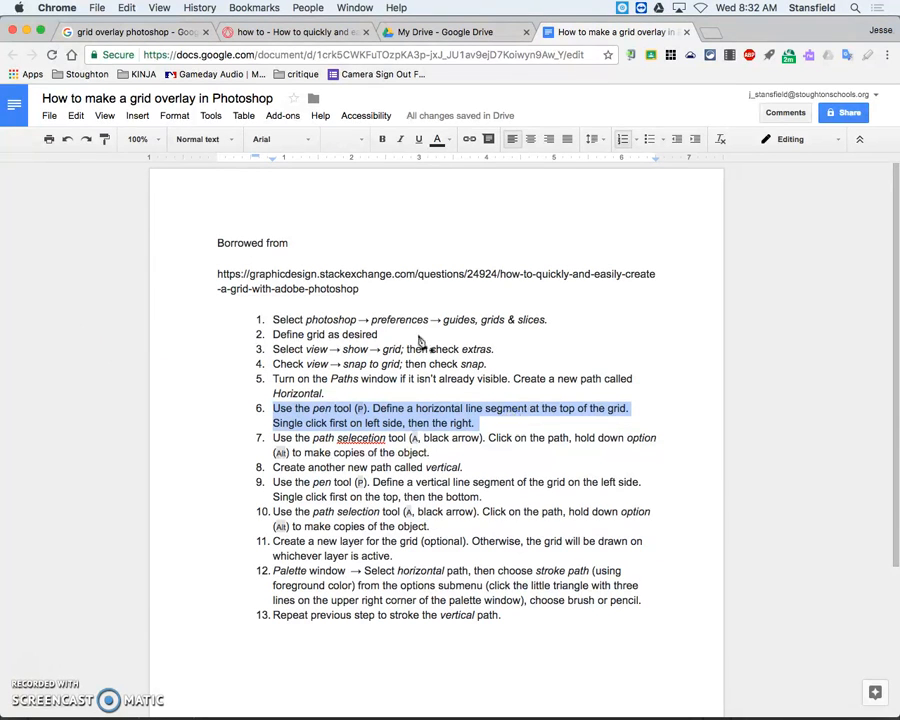
Step: Return to Photoshop and draw a straight horizontal path segment across the full photo along the first interior grid line
key(super+Tab)
drag(14, 344, 82, 344)
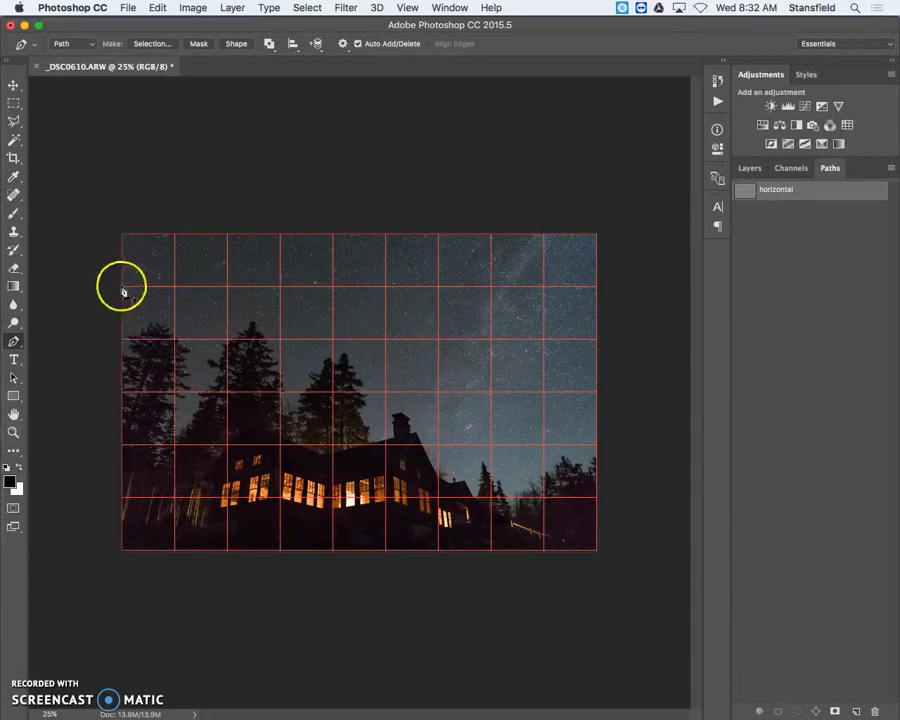
click(597, 287)
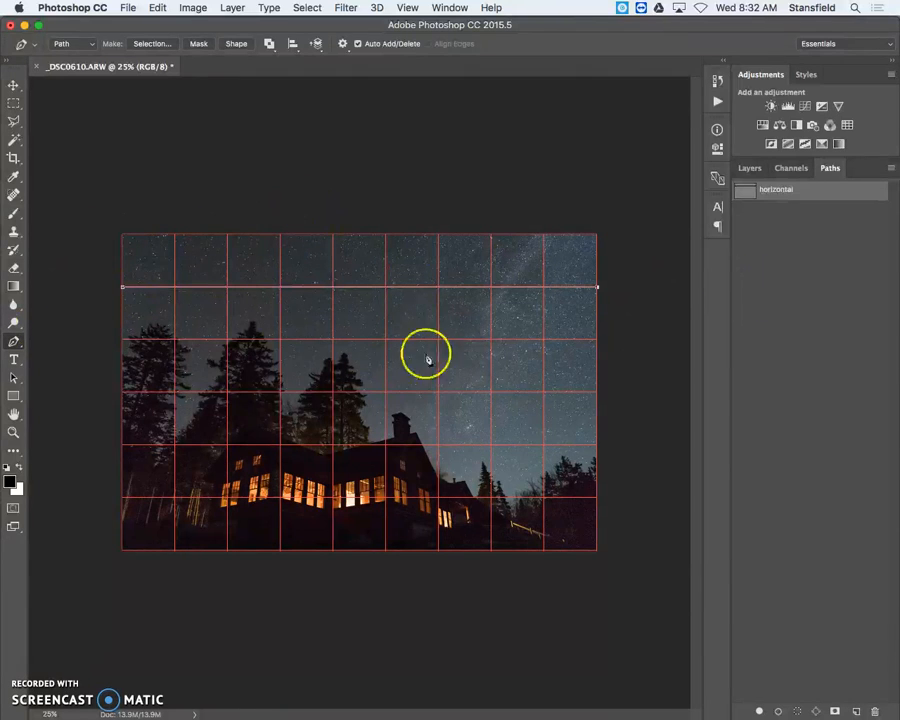
Step: Switch to Chrome and correct the misspelled word in the seventh guide instruction to "selection", checking how to copy the path
key(super+Tab)
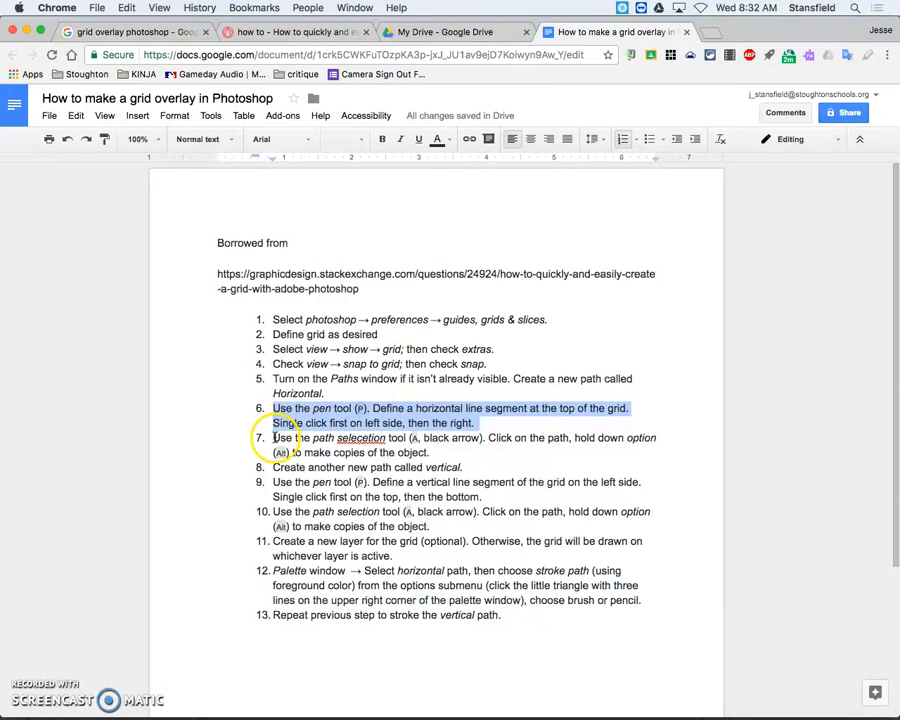
drag(385, 443, 386, 443)
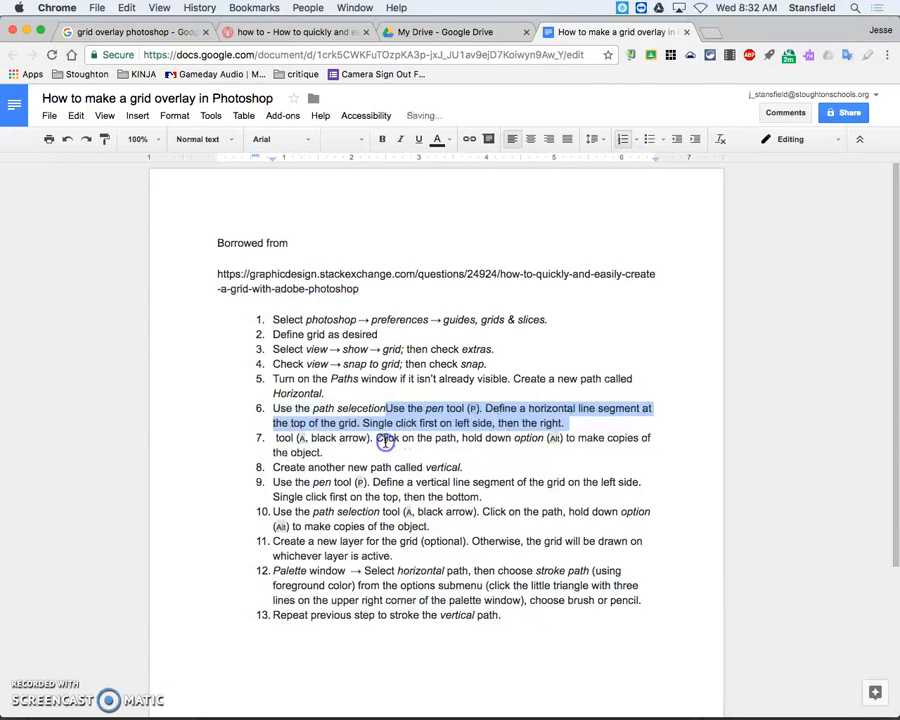
click(345, 438)
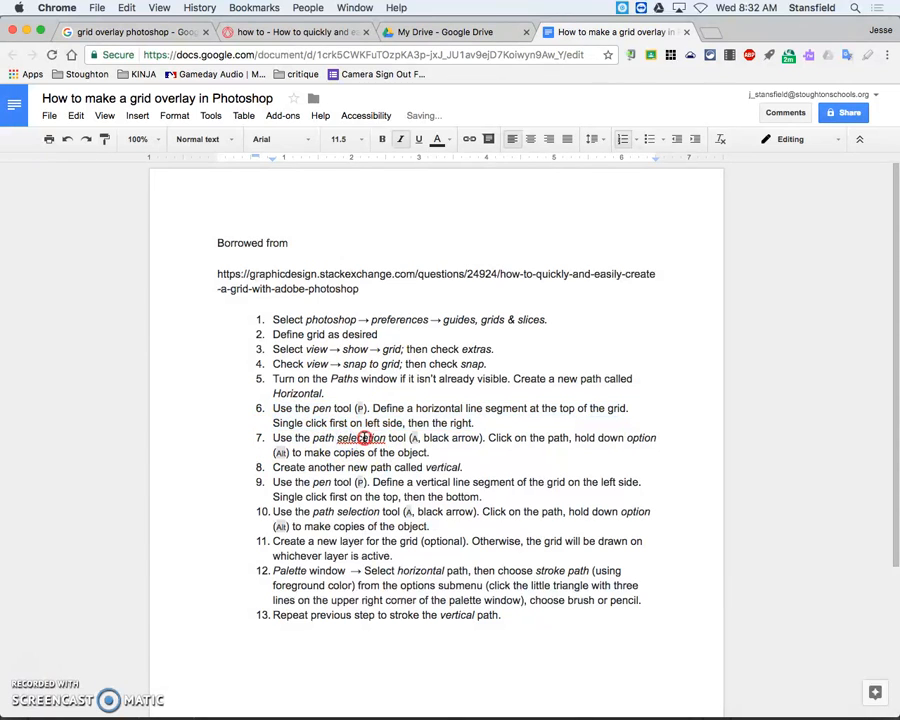
right_click(363, 438)
click(436, 335)
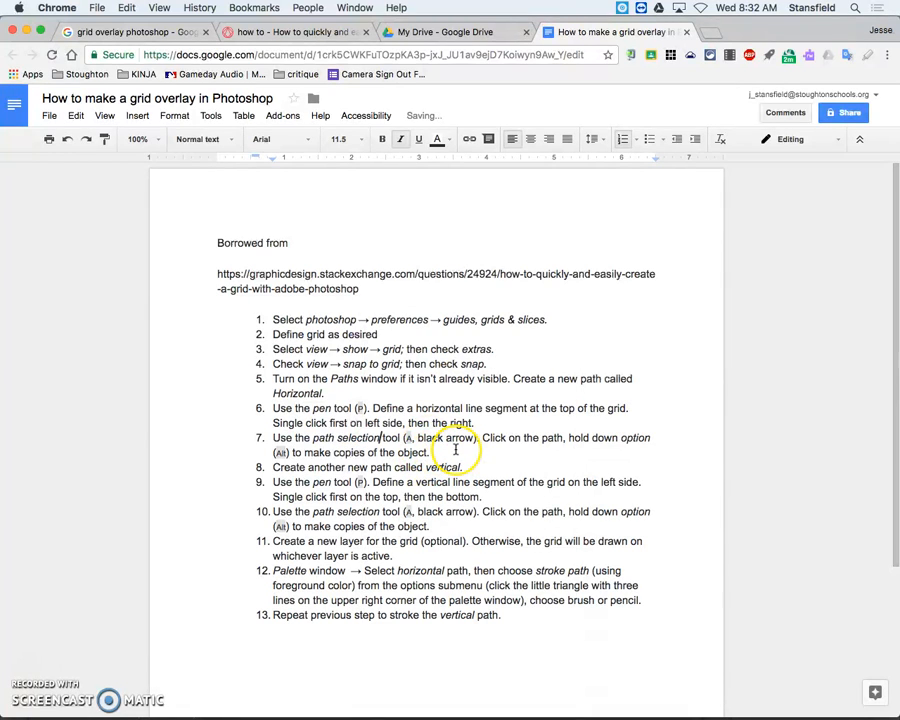
double_click(407, 438)
double_click(451, 449)
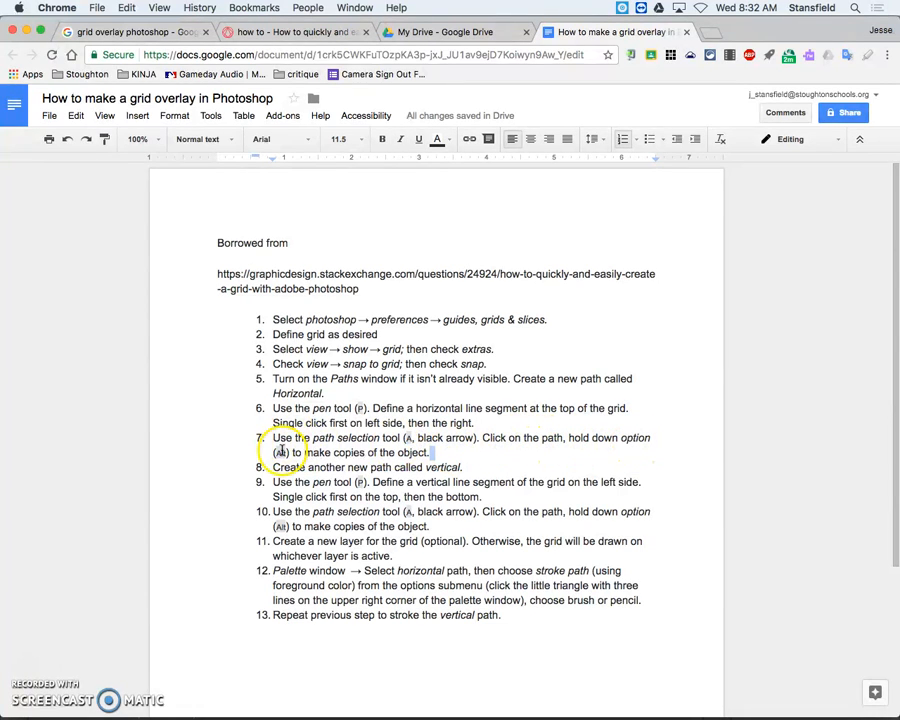
Step: Return to Photoshop and duplicate the horizontal line onto the remaining interior horizontal grid lines with the Path Selection tool
key(super+Tab)
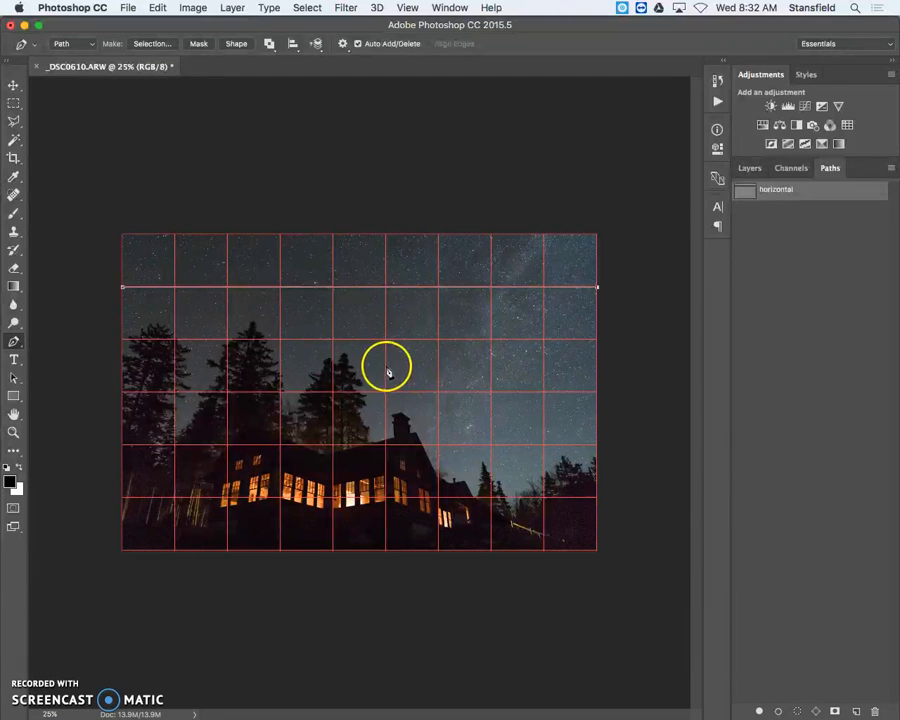
click(13, 378)
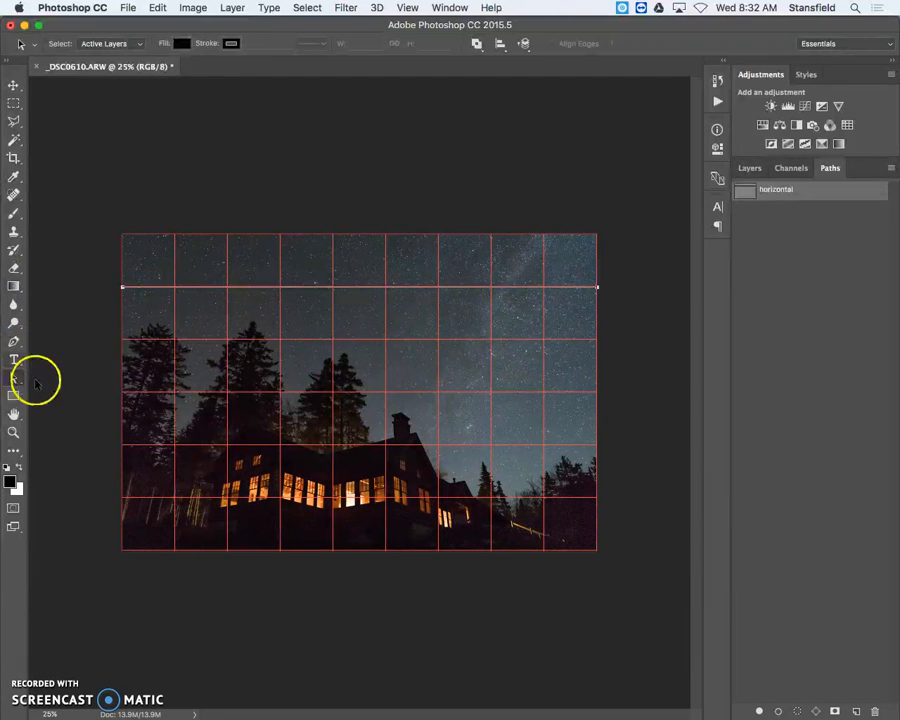
click(419, 294)
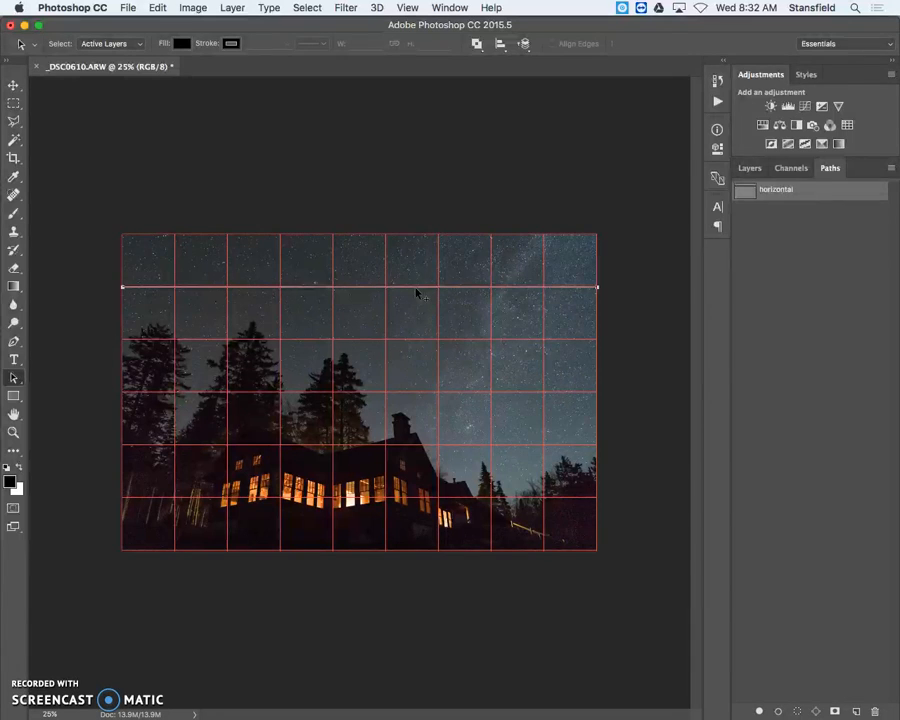
drag(409, 291, 428, 497)
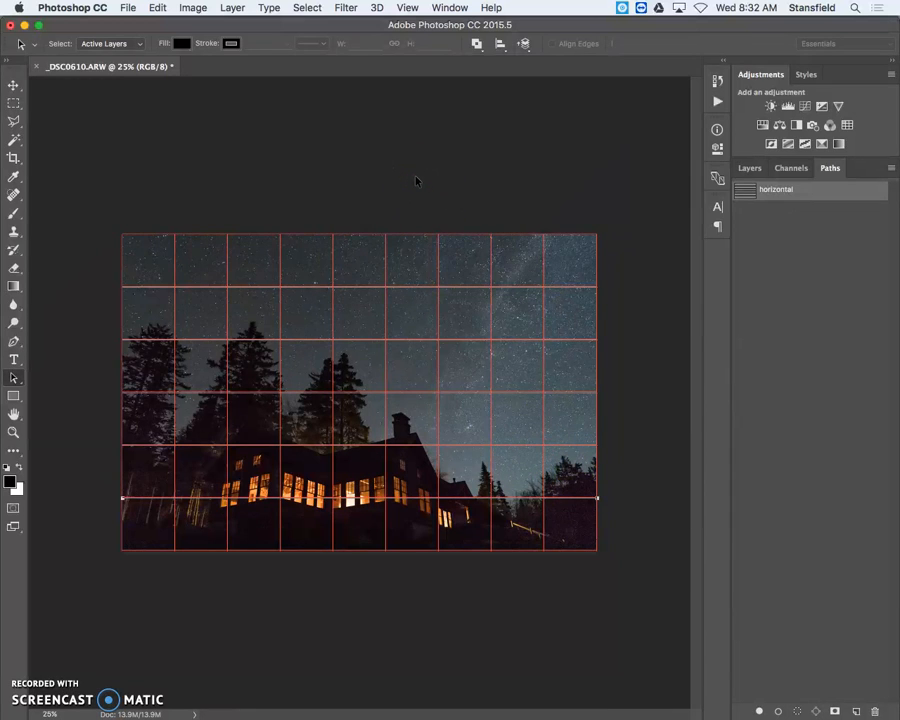
Step: Hide and reshow the grid to check the copied horizontal lines, and consult the next guide instruction in Chrome
key(super+apostrophe)
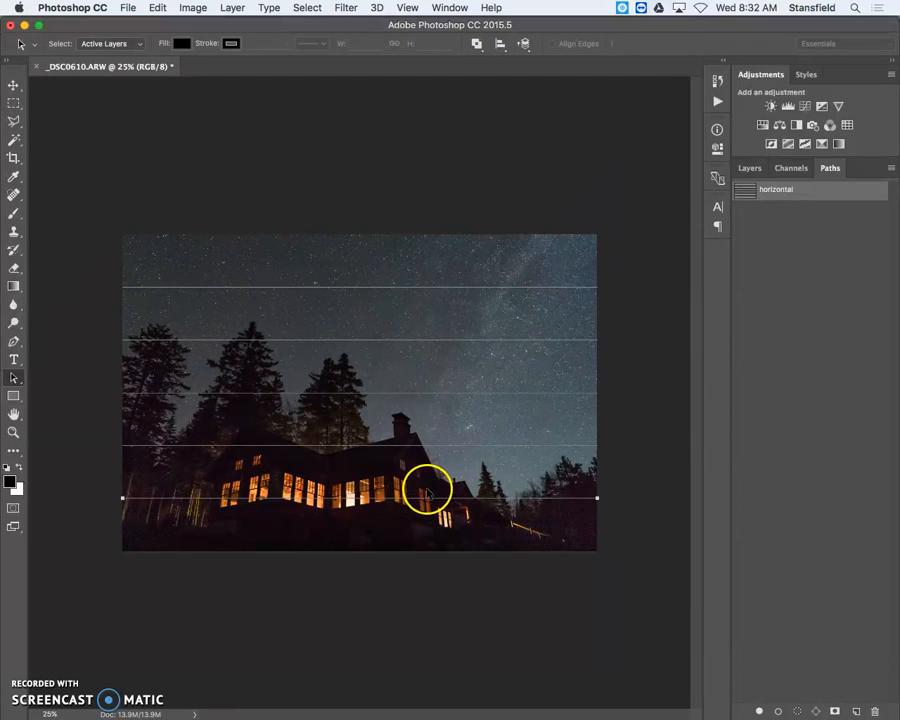
key(super+apostrophe)
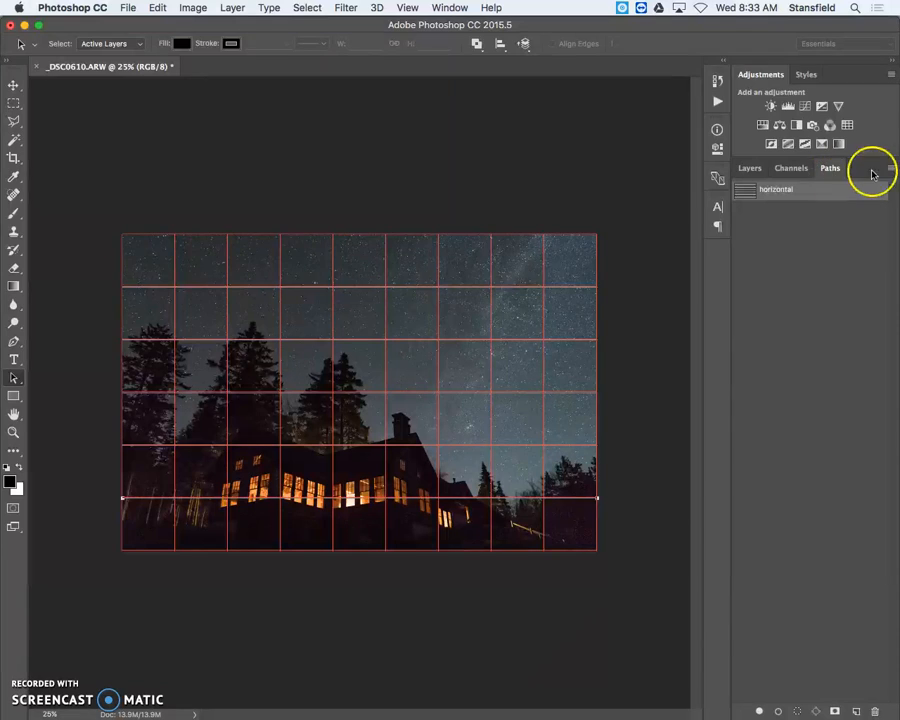
key(super+Tab)
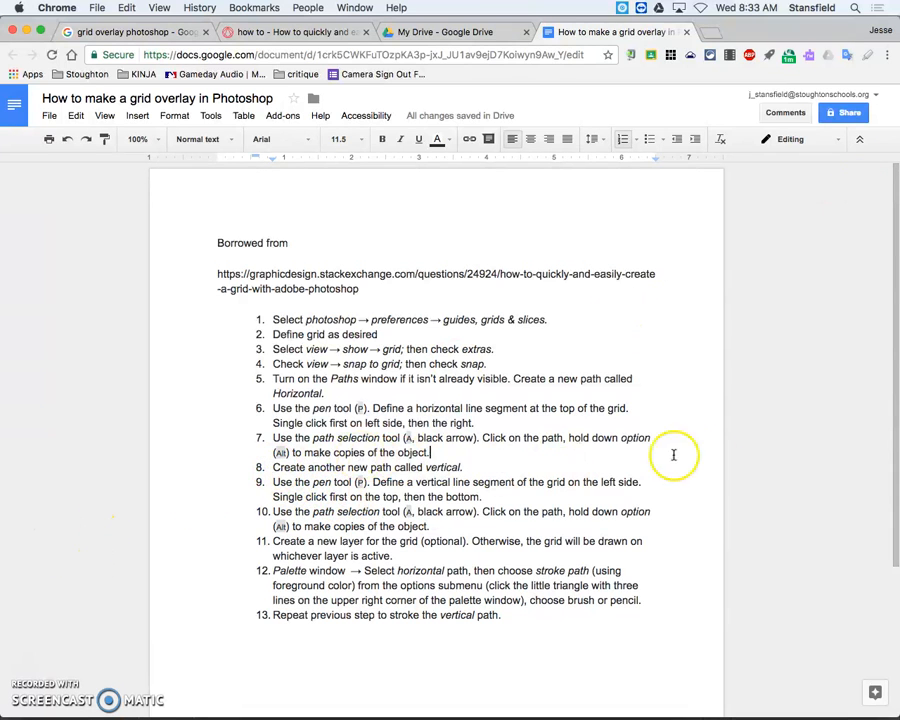
Step: Return to Photoshop and create a new path named "vert"
key(super+Tab)
click(889, 171)
click(848, 175)
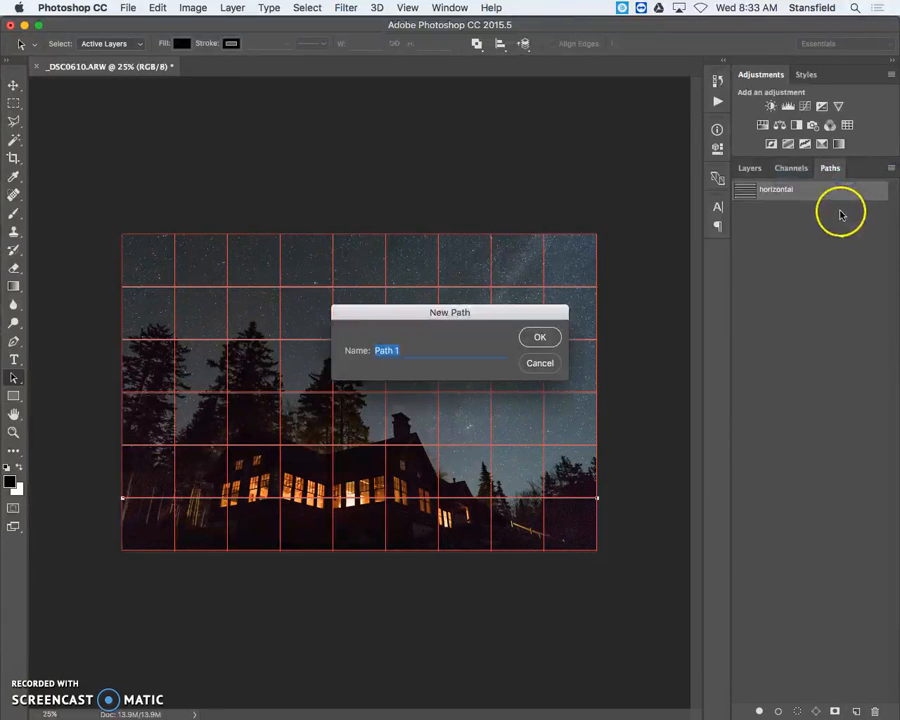
text(vert)
key(Return)
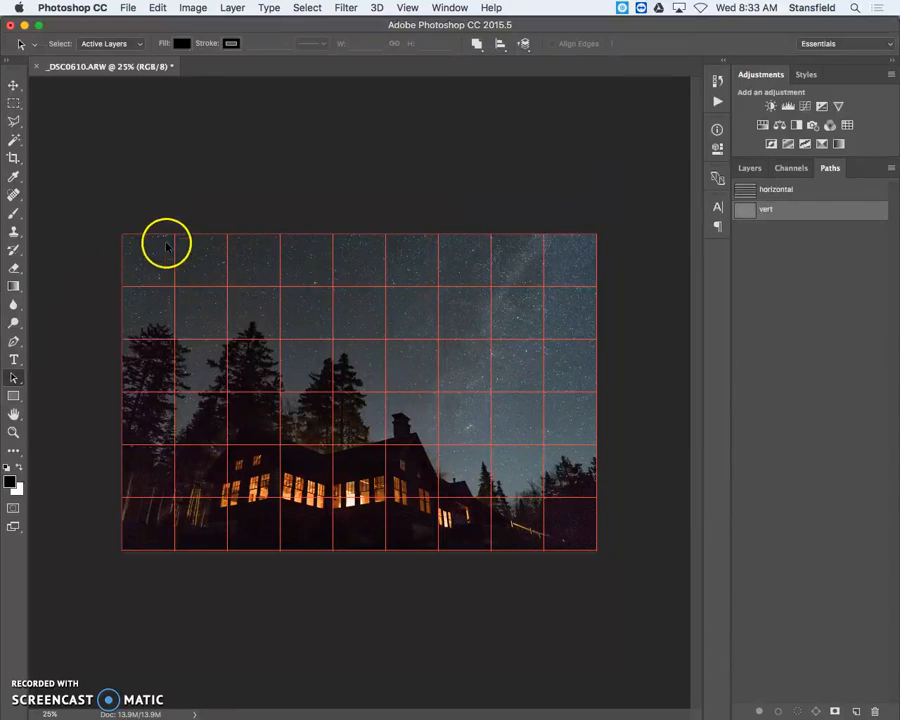
Step: Draw a full-height vertical path along the first interior grid line and duplicate it onto the remaining interior vertical grid lines
click(14, 341)
click(175, 235)
click(175, 551)
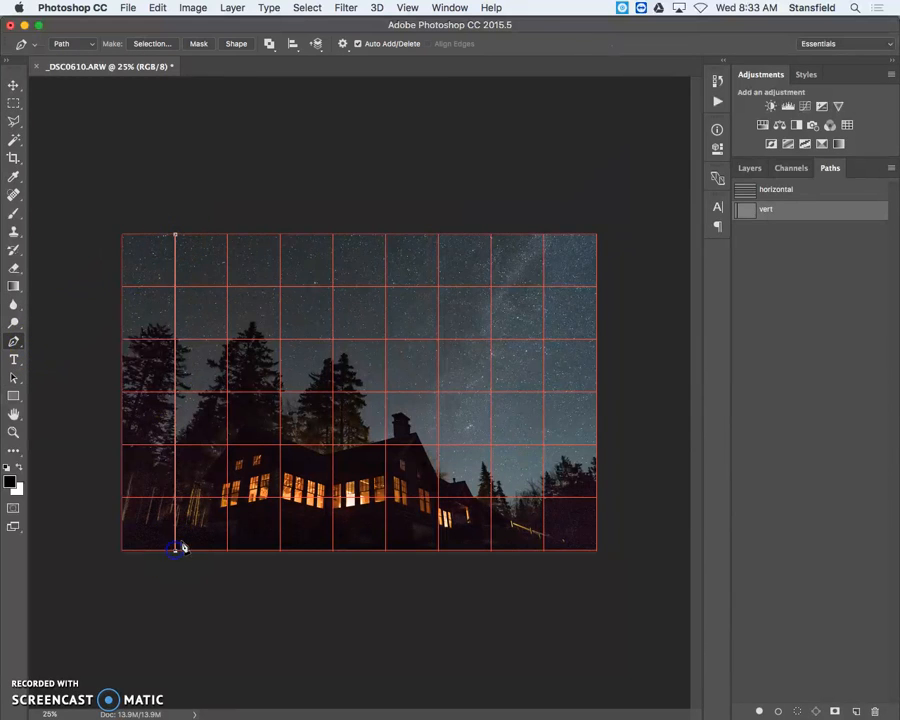
key(a)
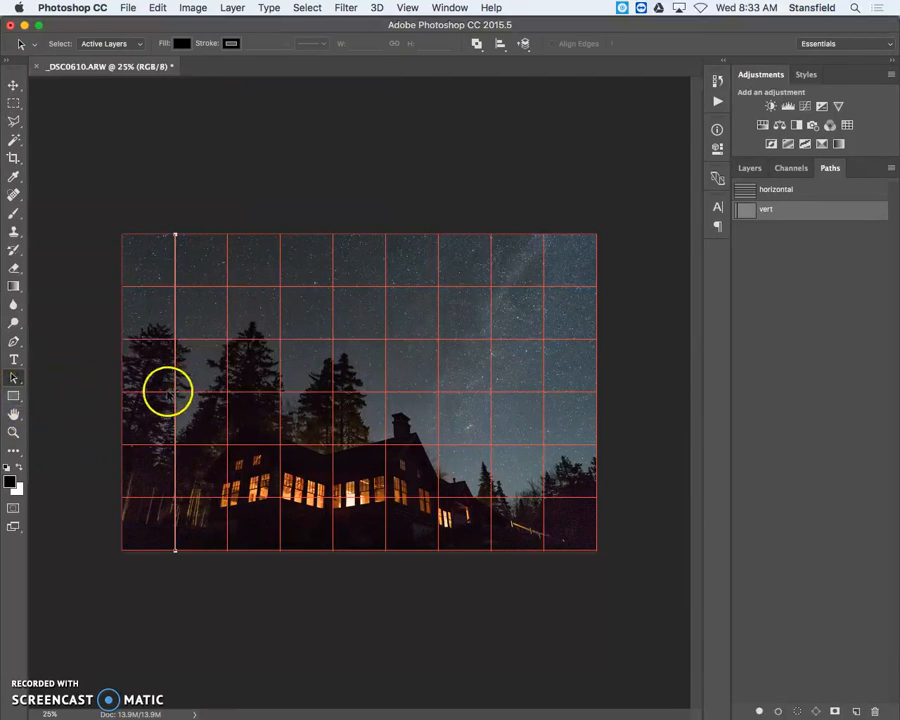
drag(176, 342, 543, 371)
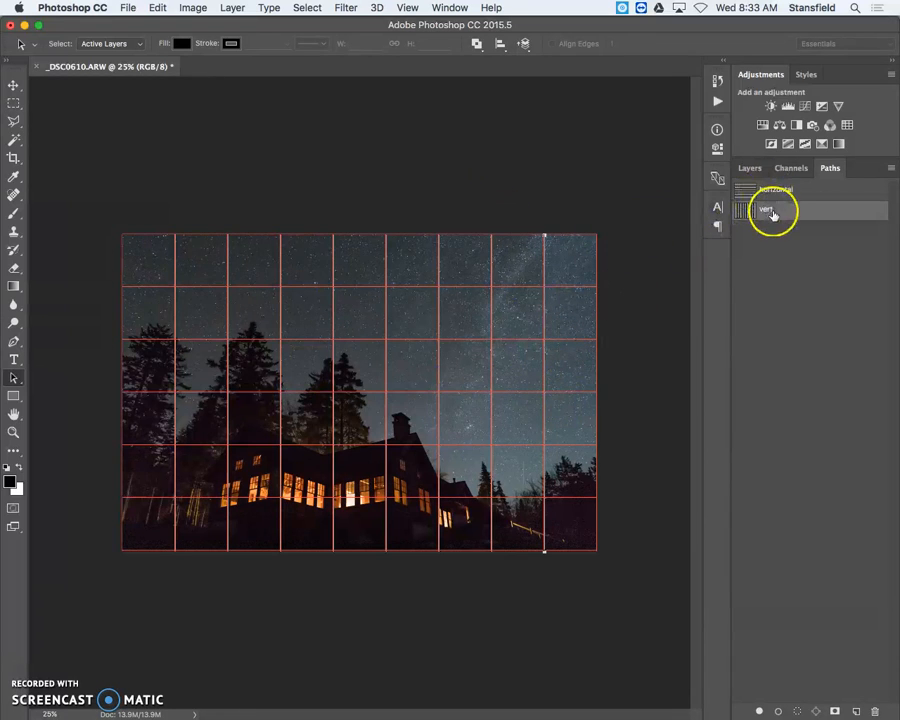
Step: Highlight the eleventh guide instruction in Chrome, and add a new layer above the Background in Photoshop
key(super+Tab)
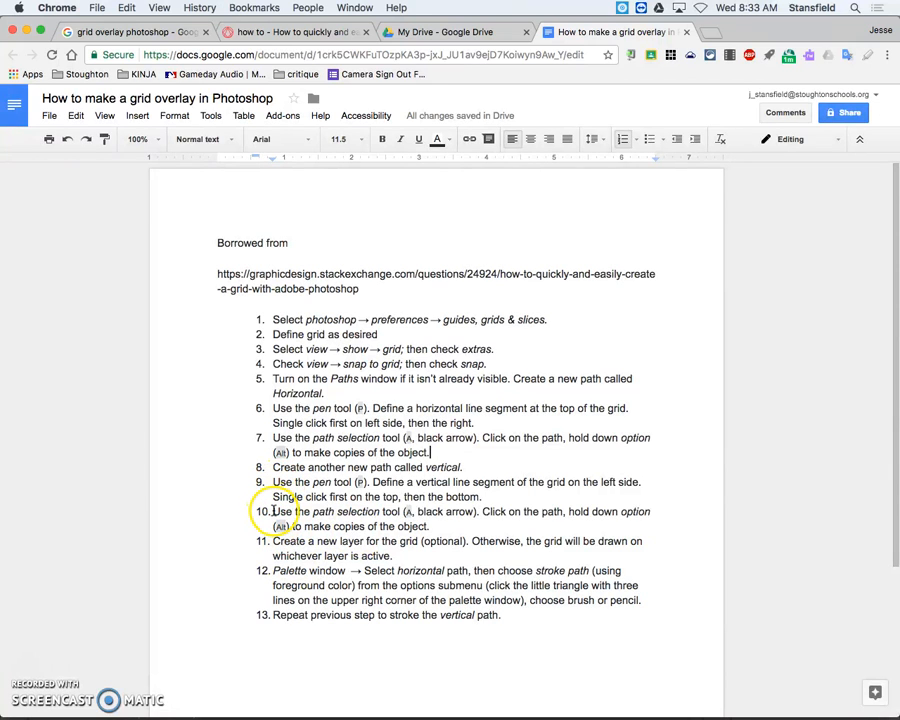
drag(272, 540, 400, 556)
key(super+Tab)
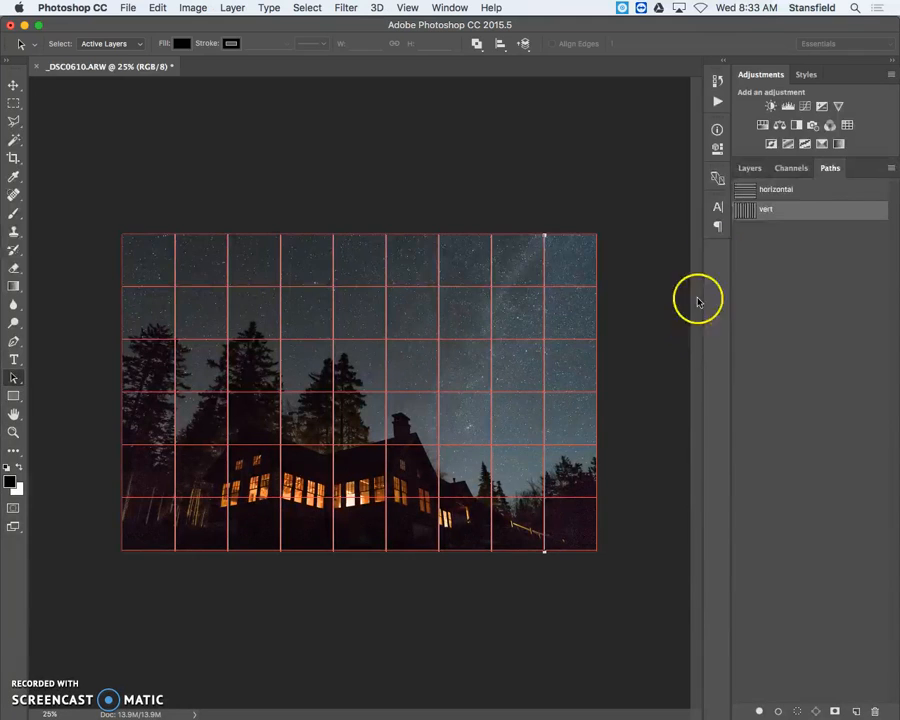
click(749, 168)
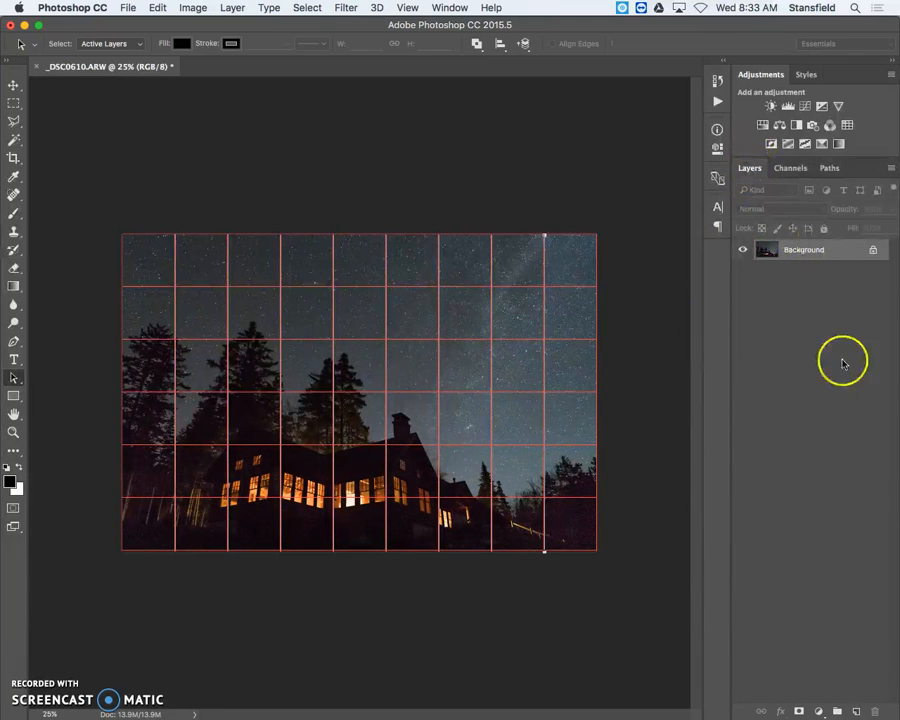
click(856, 711)
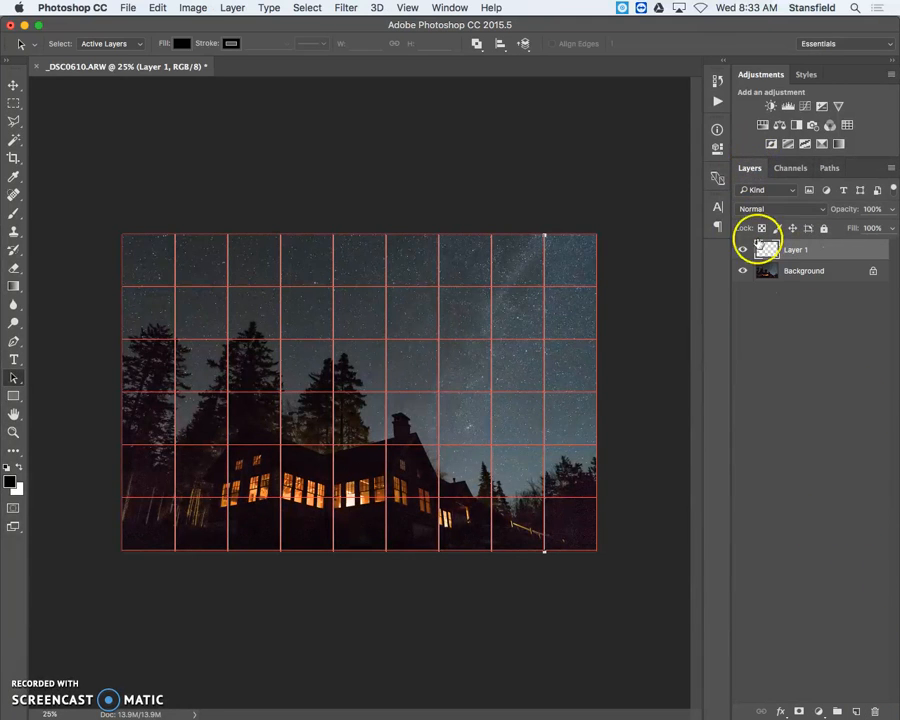
Step: Consult the guide's stroke path instruction in Chrome, and select the horizontal path back in Photoshop
key(super+Tab)
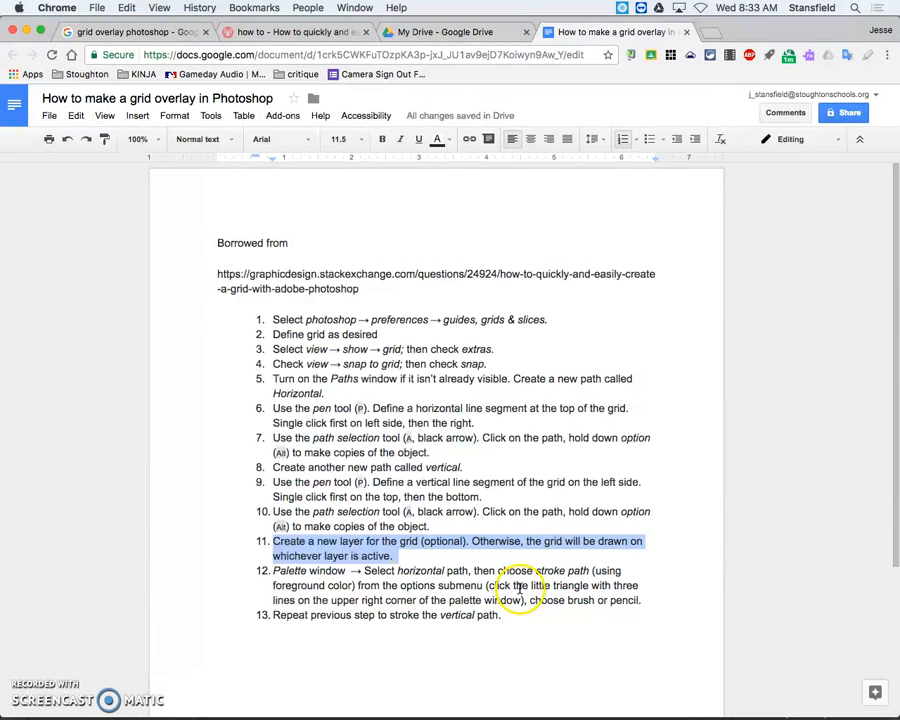
key(super+Tab)
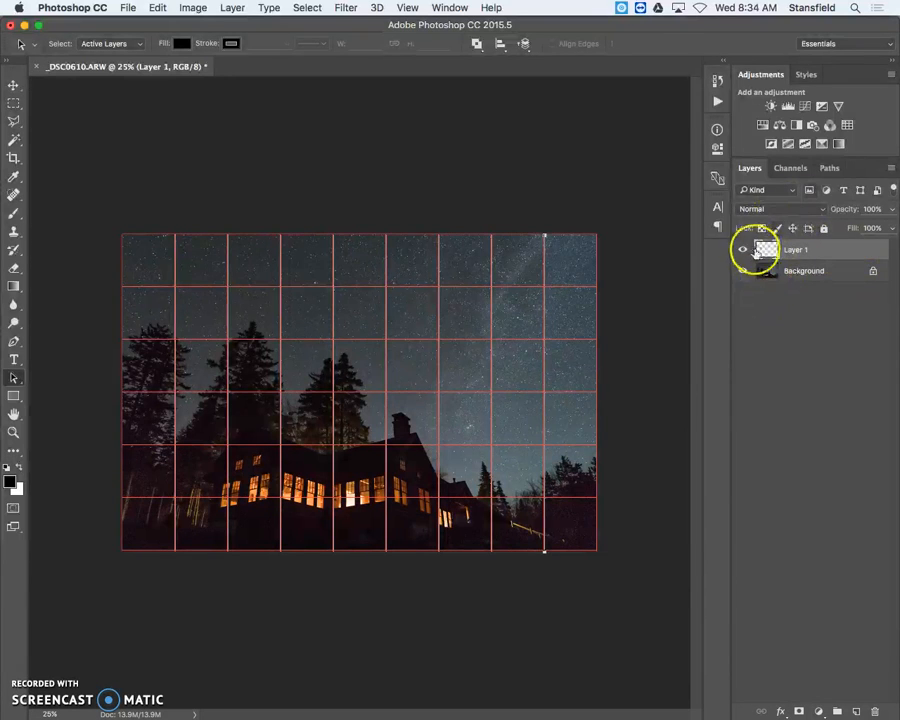
click(827, 168)
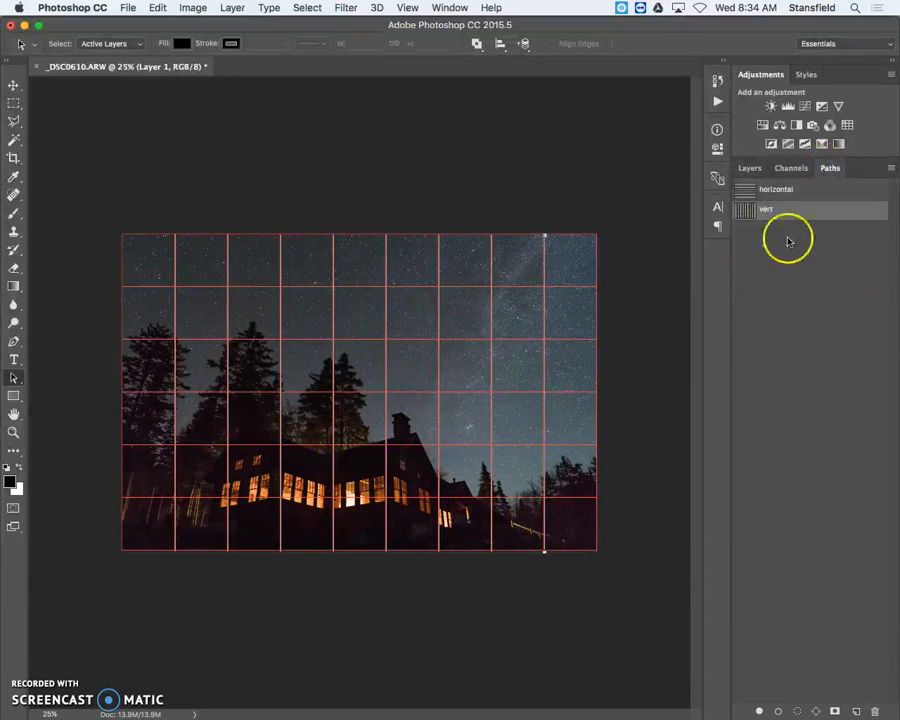
click(790, 238)
Step: Try stroking the horizontal path in black using the Pencil as the stroke tool
click(889, 172)
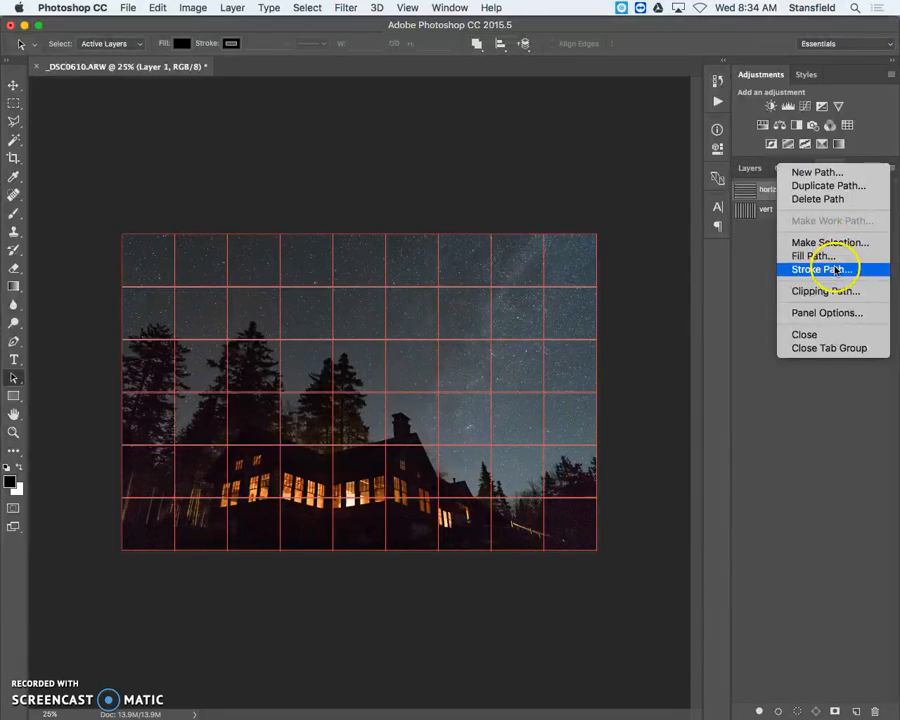
click(787, 271)
mouse_move(408, 312)
mouse_down()
mouse_move(778, 372)
mouse_move(678, 362)
mouse_move(693, 357)
mouse_up()
click(700, 378)
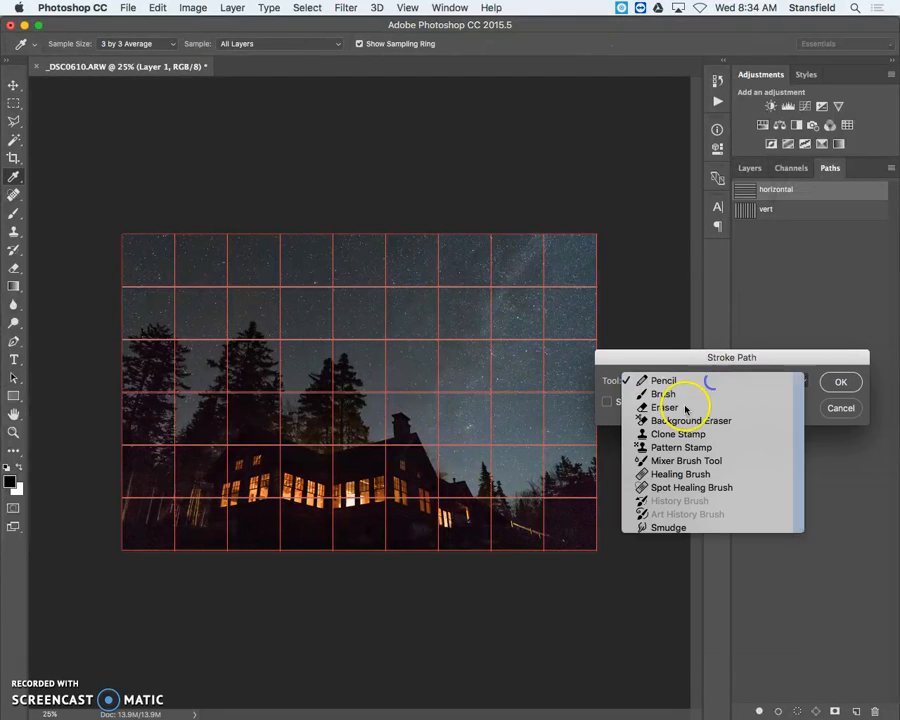
click(611, 403)
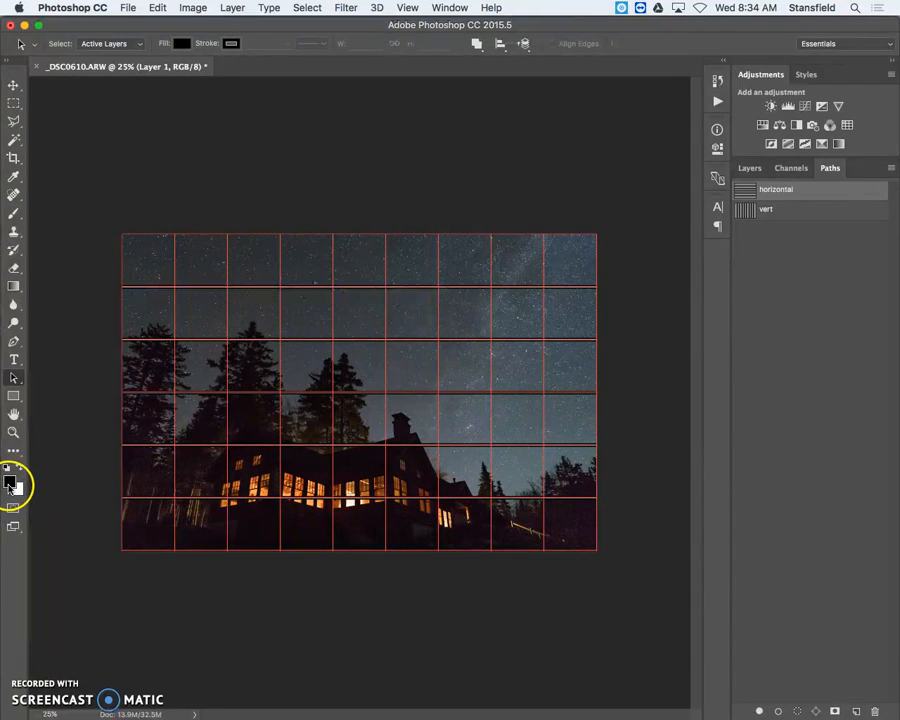
Step: Undo the black stroke and stroke the horizontal path in white with the Pencil
click(603, 296)
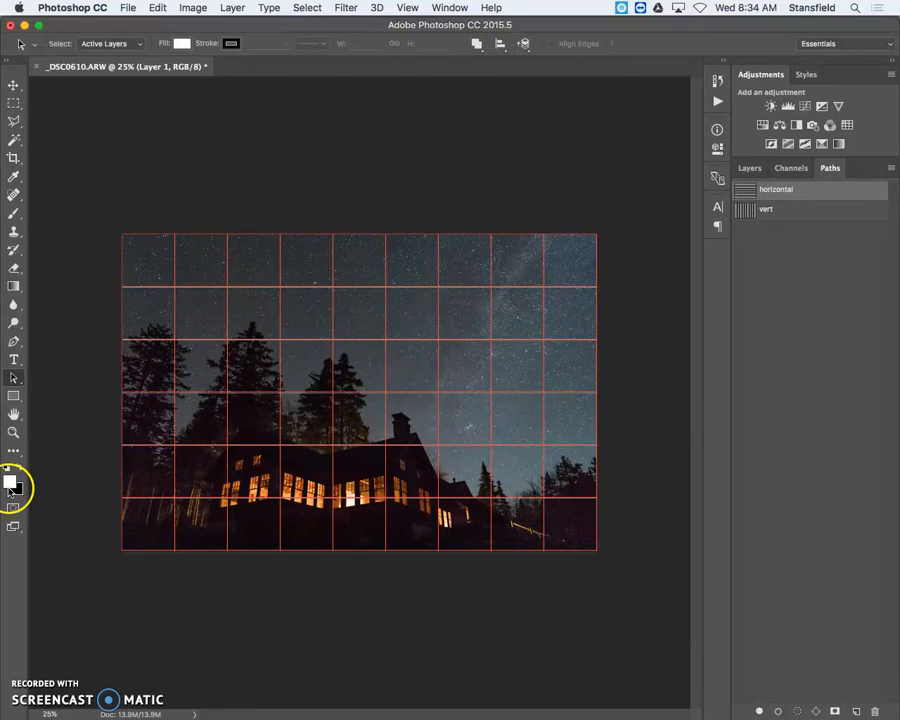
click(891, 168)
click(838, 273)
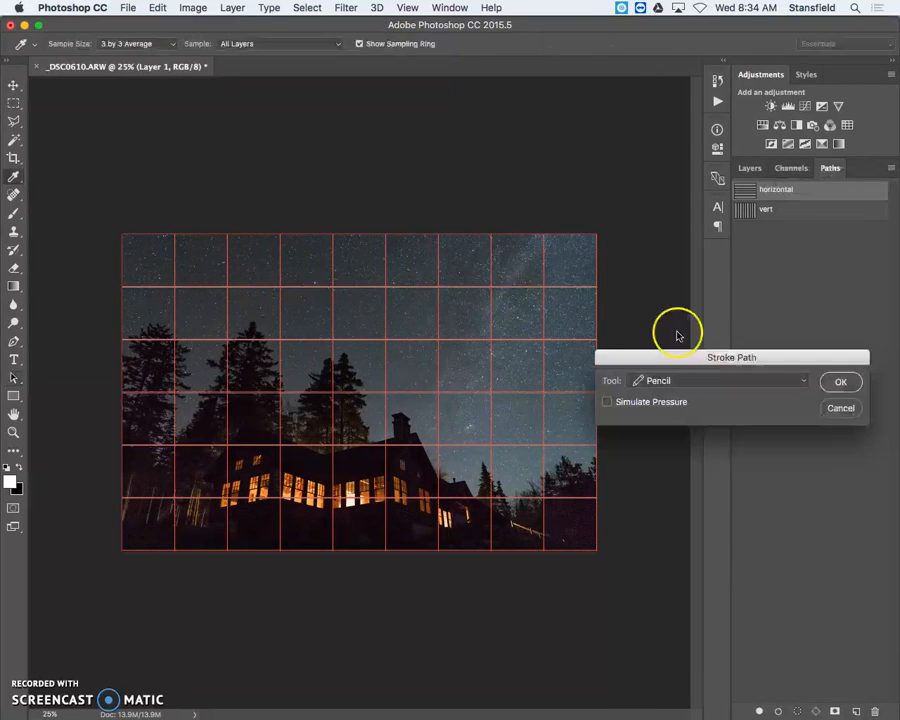
click(835, 381)
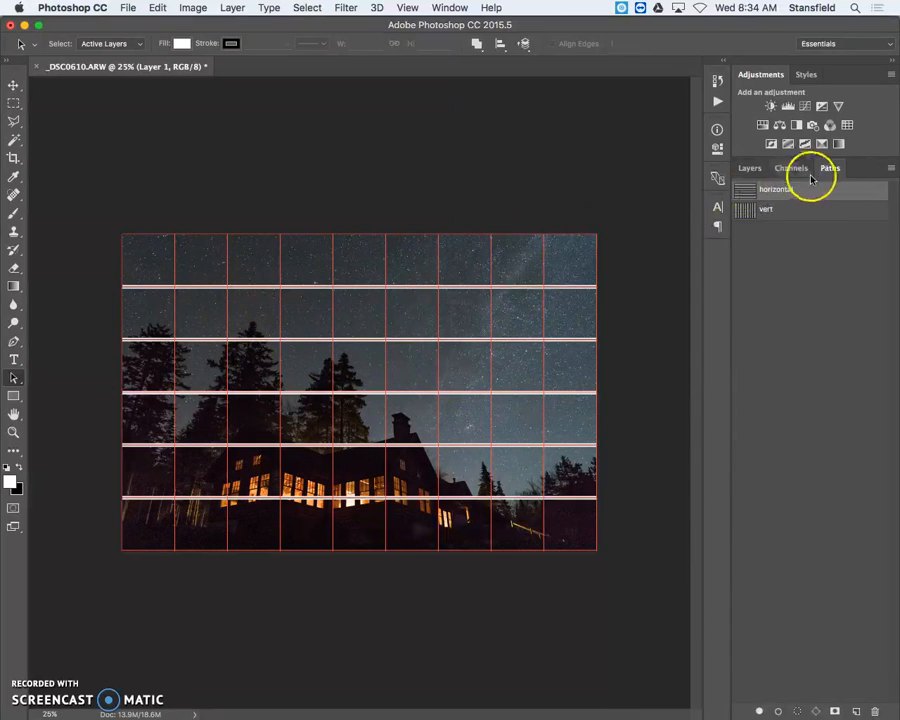
Step: Replace the white stroke on the horizontal path with a bright red one, using the Pencil without simulated pressure
click(12, 483)
drag(293, 414, 460, 255)
click(569, 233)
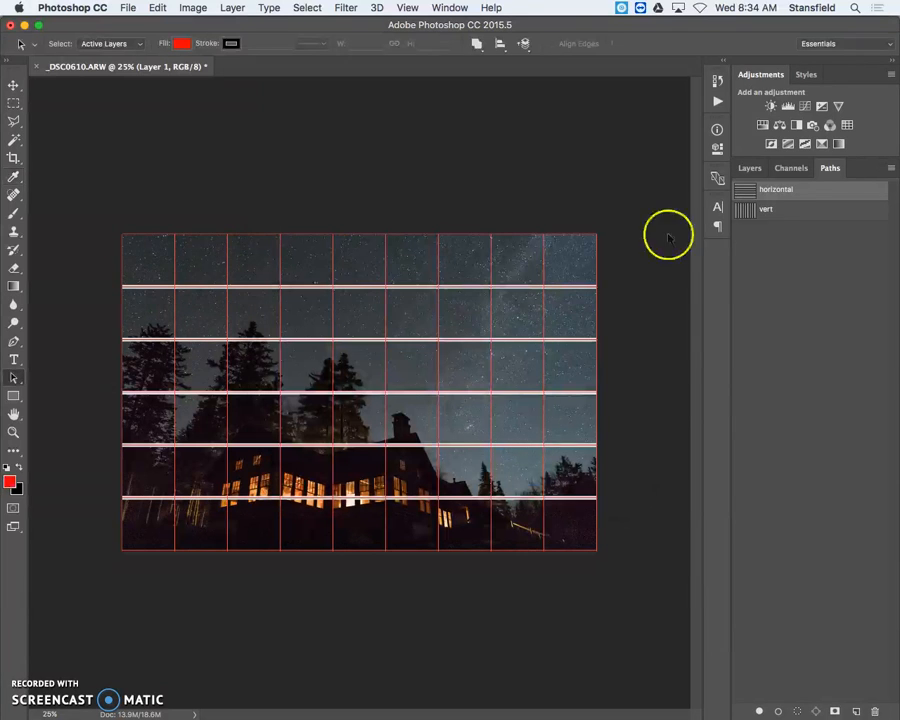
click(892, 167)
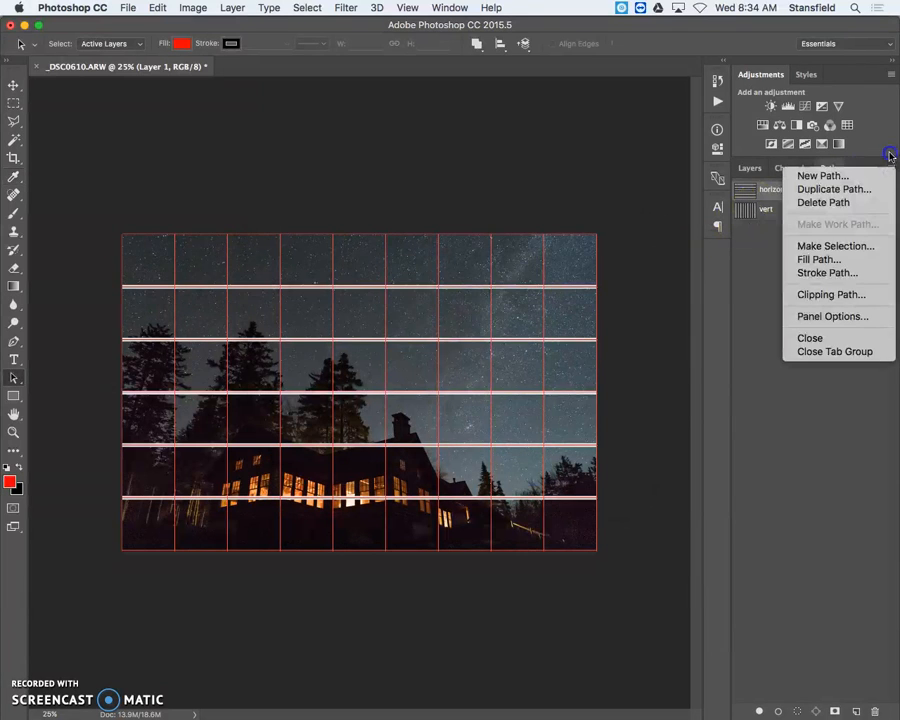
click(890, 155)
key(super+z)
click(890, 166)
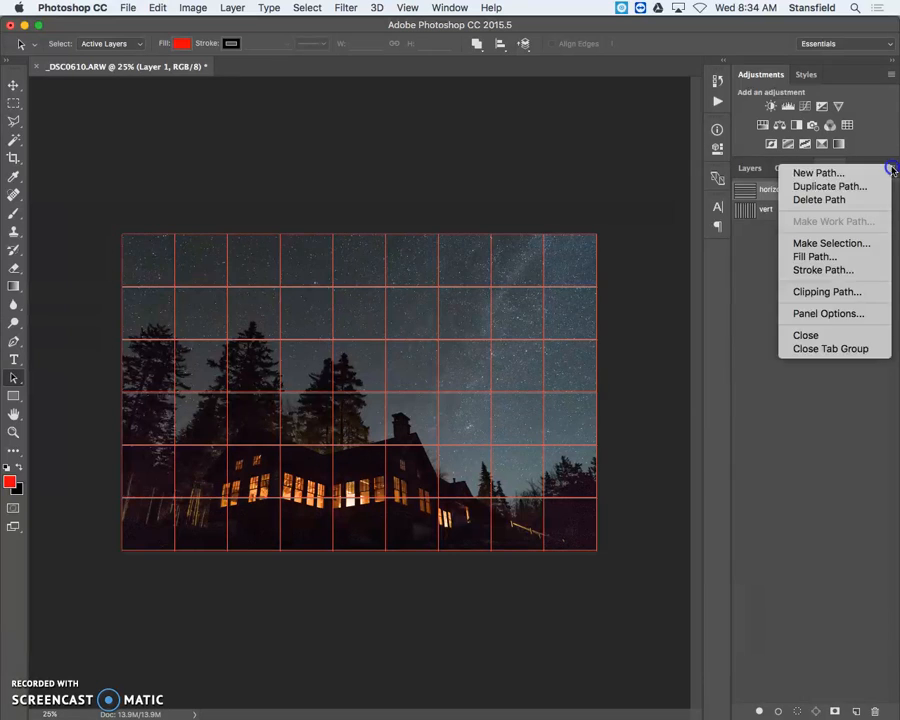
click(810, 267)
click(839, 382)
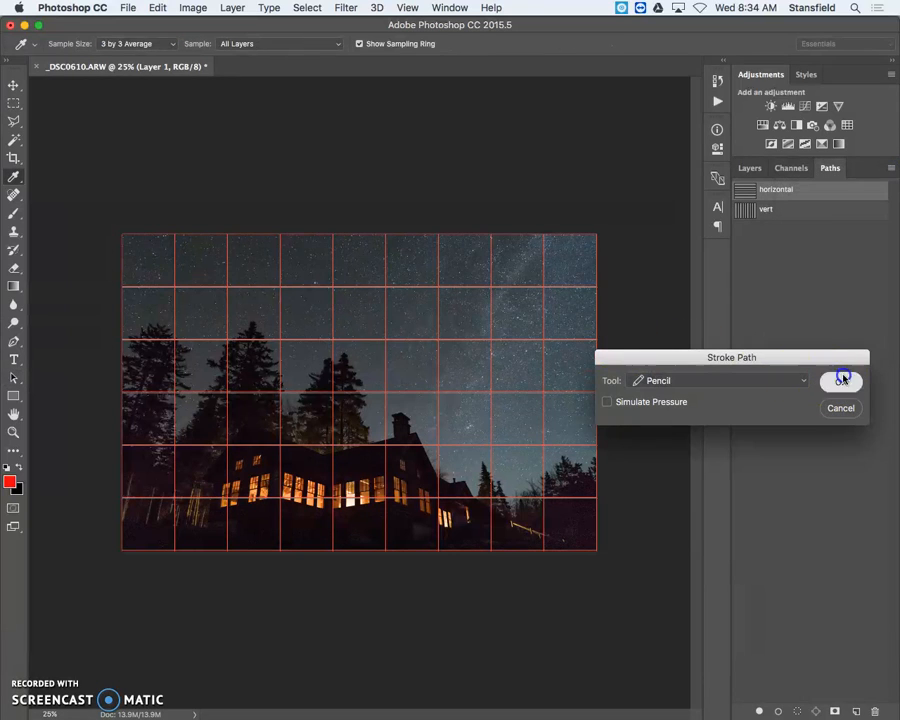
Step: Stroke the vert path in the same red with the Pencil as the stroke tool
click(788, 208)
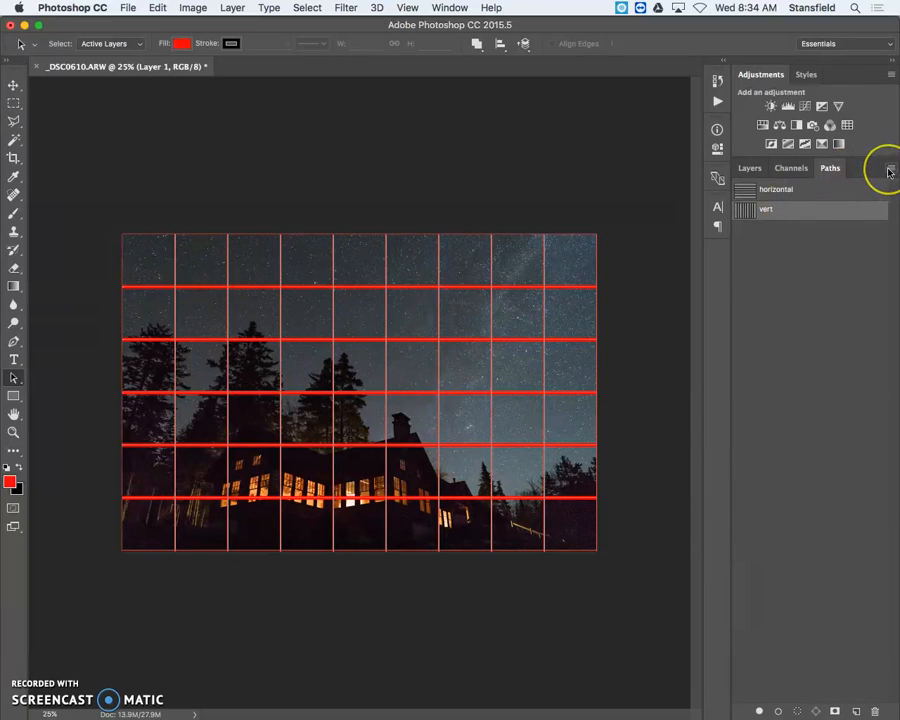
click(890, 166)
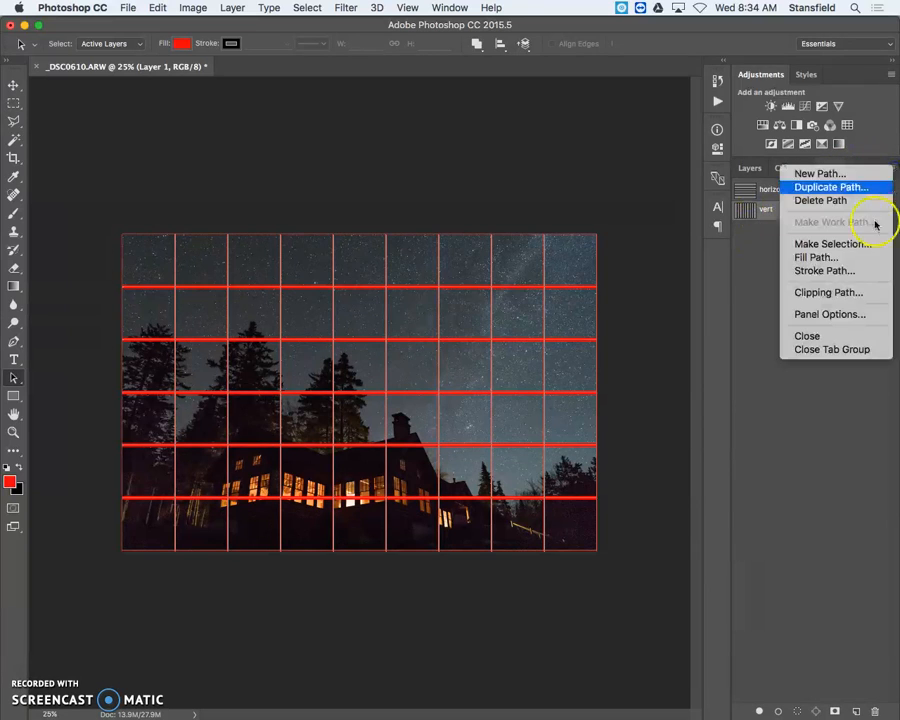
click(850, 268)
click(831, 385)
key(a)
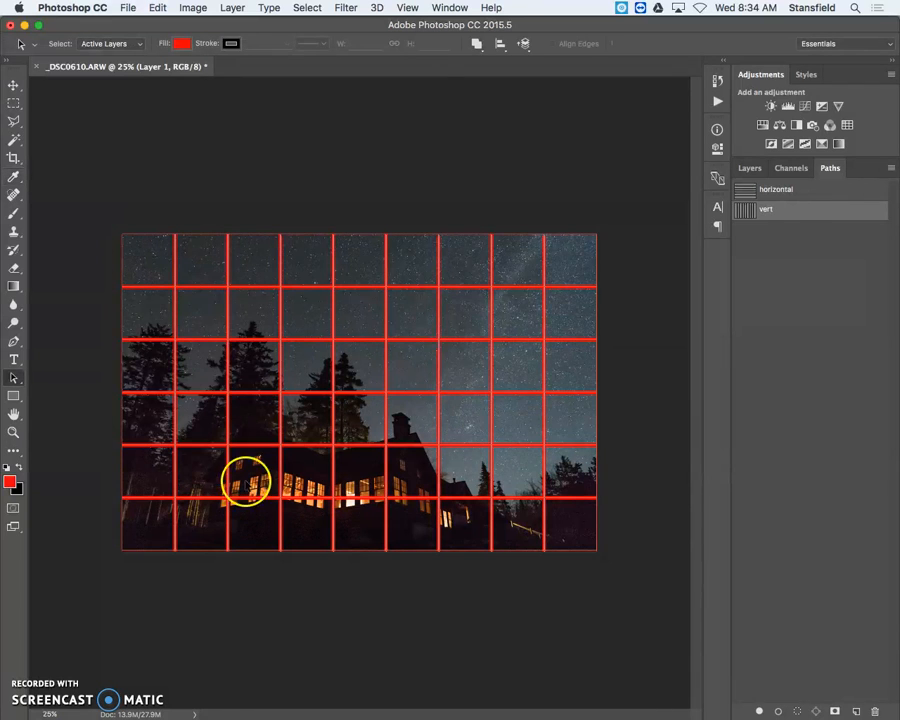
Step: Hide the Background layer to inspect the grid lines alone, and show it again
click(745, 168)
click(743, 270)
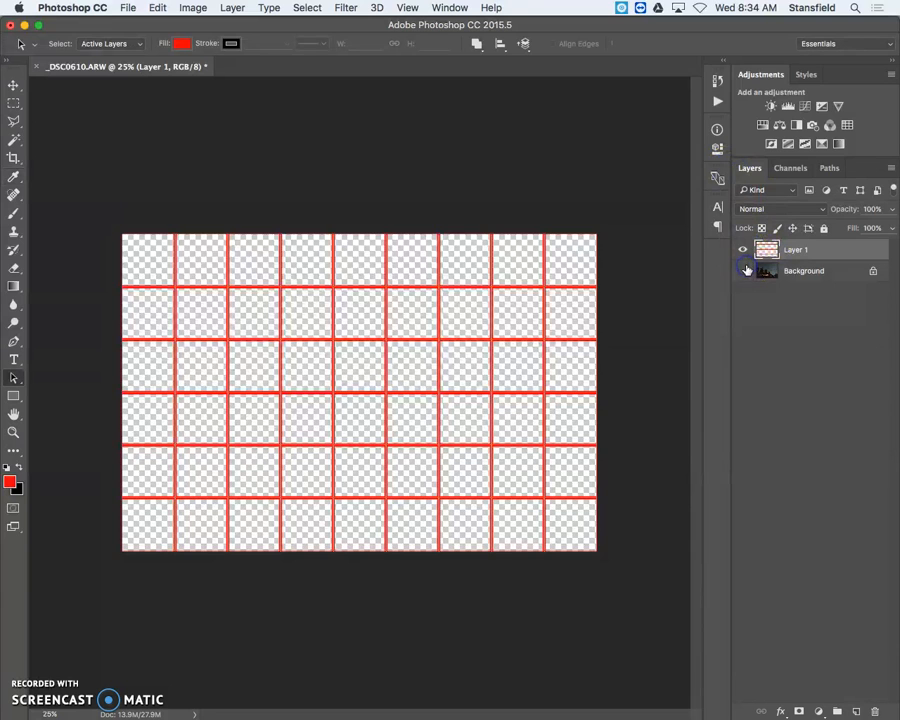
click(743, 271)
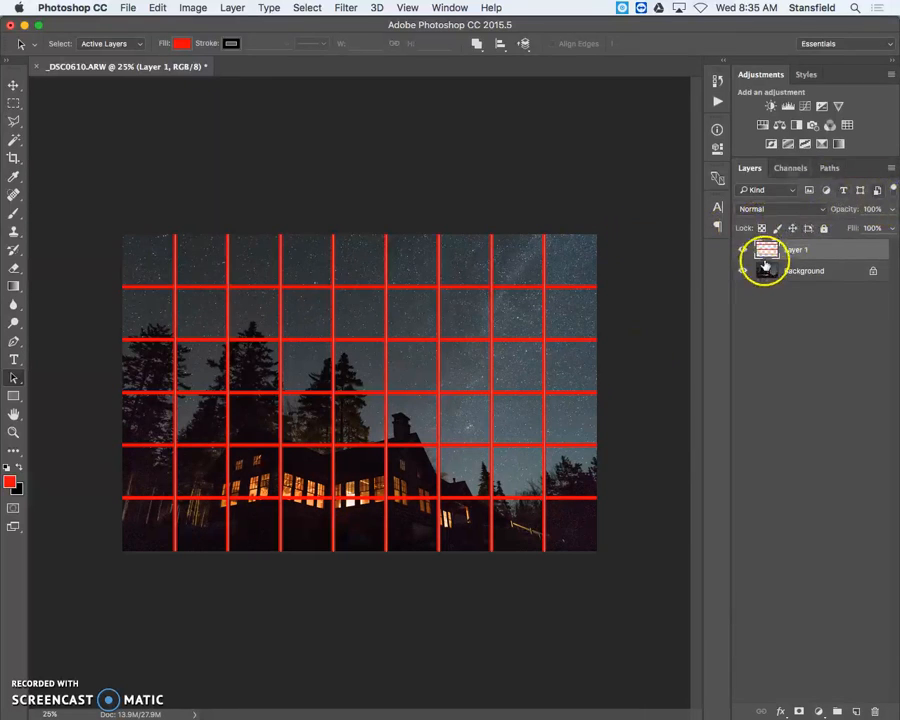
Step: Deselect the vert path, and switch Layer 1's visibility off and on to compare the photo with and without the grid
click(828, 168)
click(812, 262)
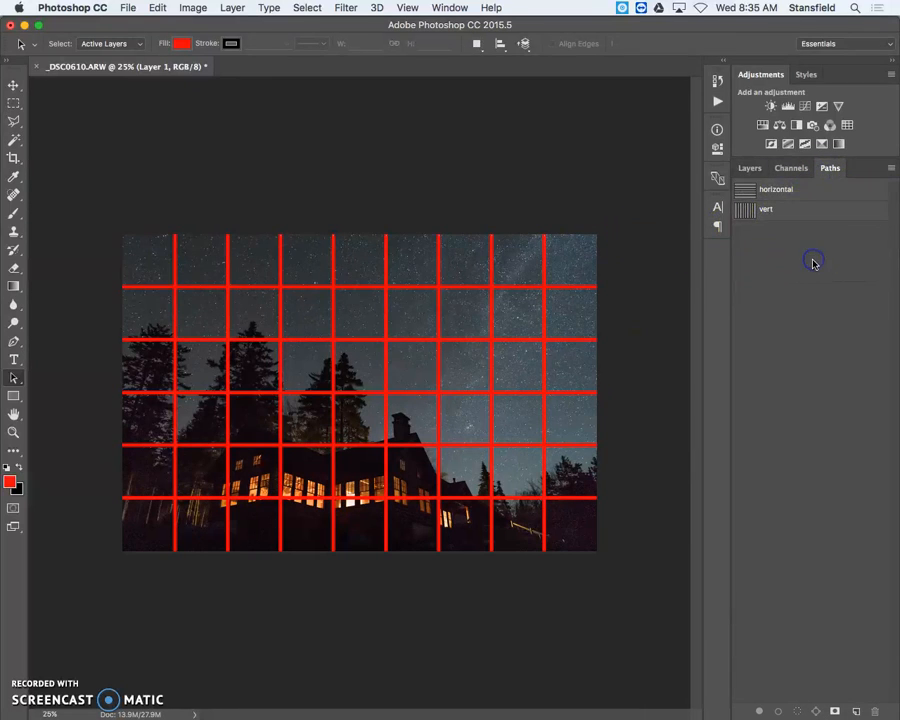
click(745, 170)
click(743, 250)
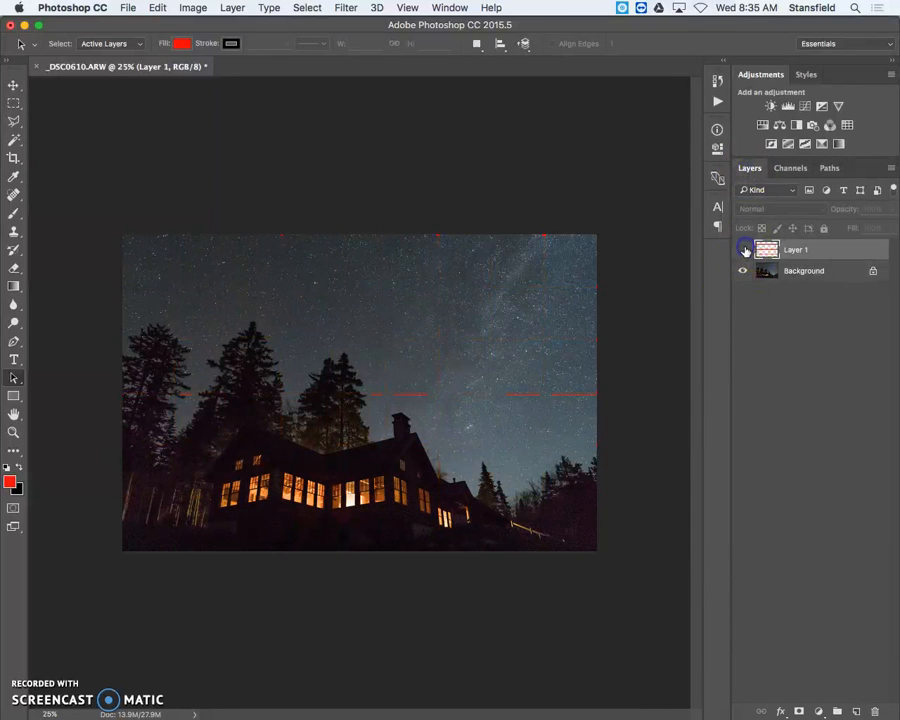
click(744, 251)
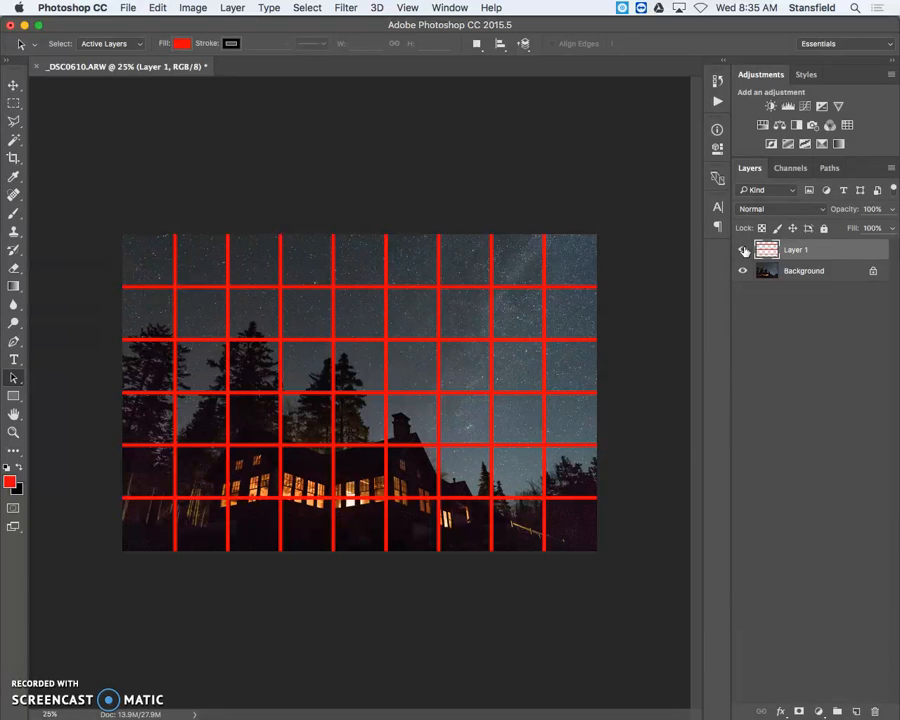